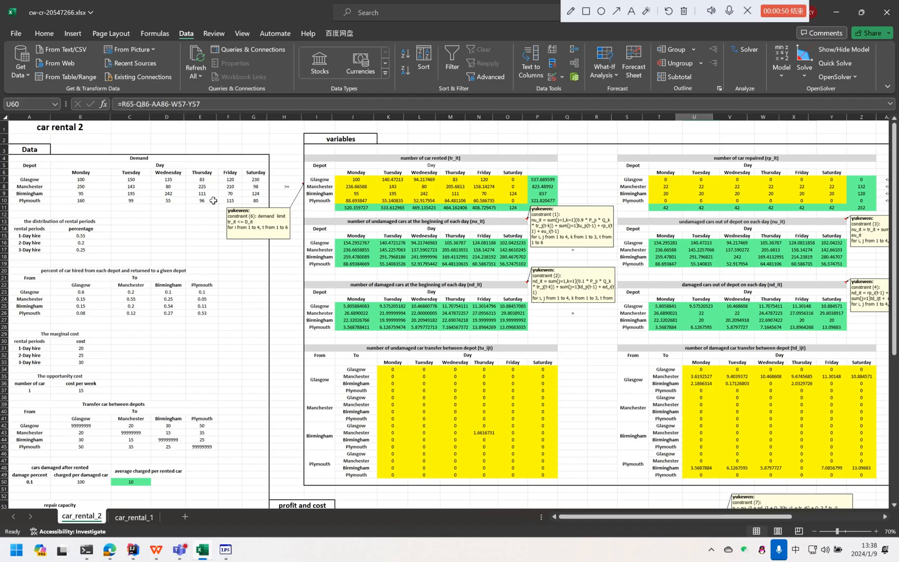
- Review the Data block and the variables block of the car_rental_2 sheet, including the damaged car transfer table
left_click_drag(39, 152, 154, 507)
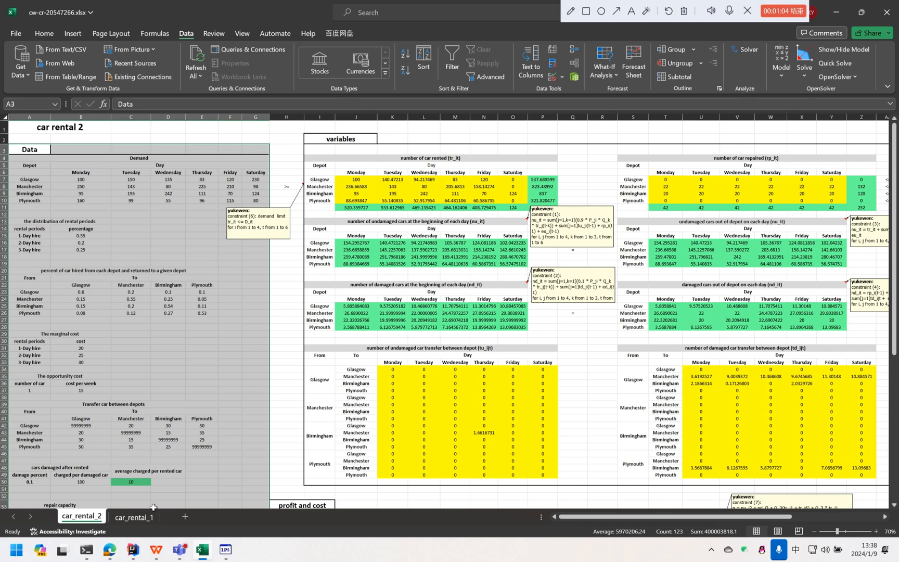
left_click(576, 499)
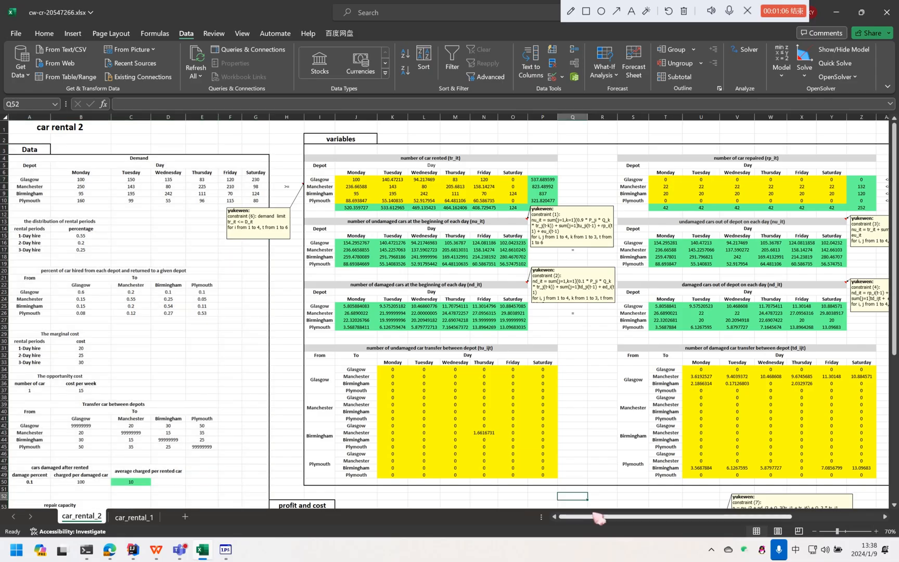
left_click_drag(585, 516, 666, 533)
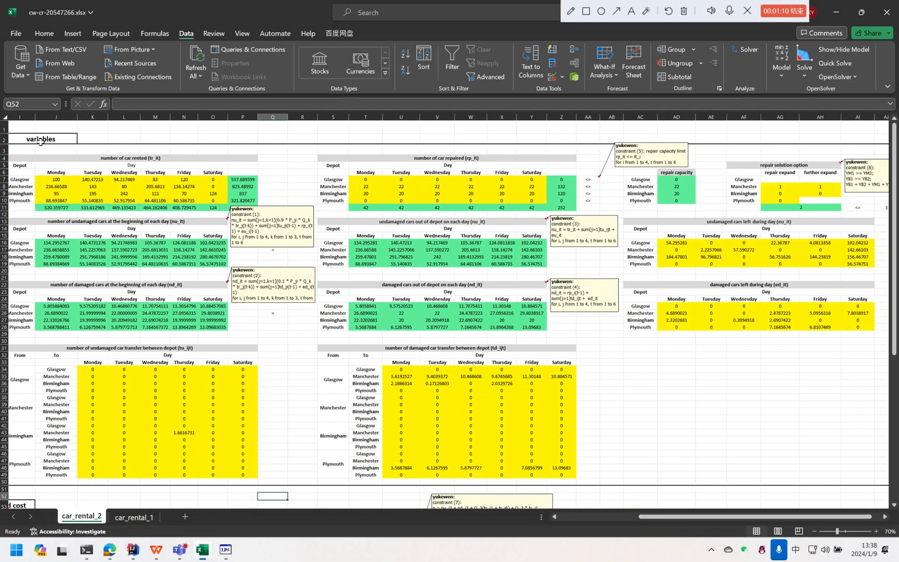
left_click_drag(47, 139, 884, 484)
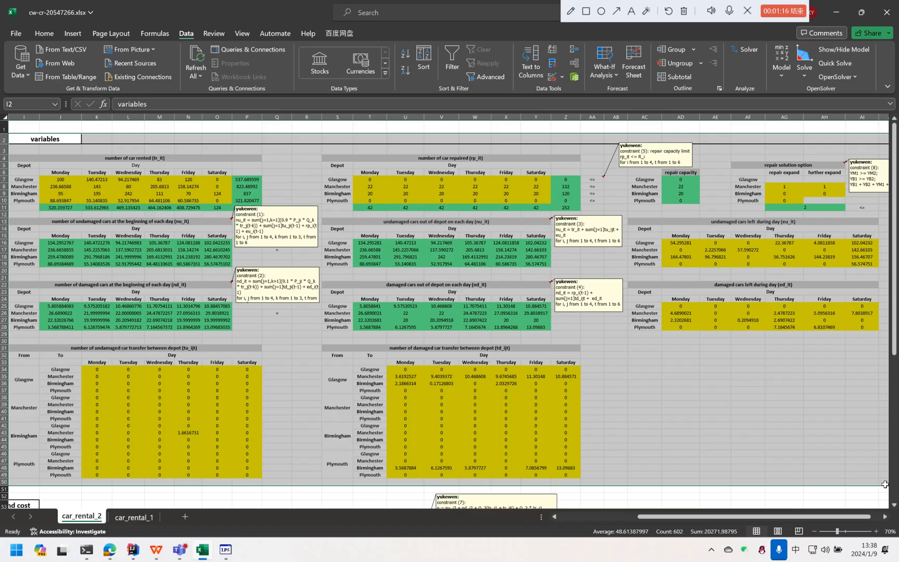
left_click(491, 400)
left_click(403, 370)
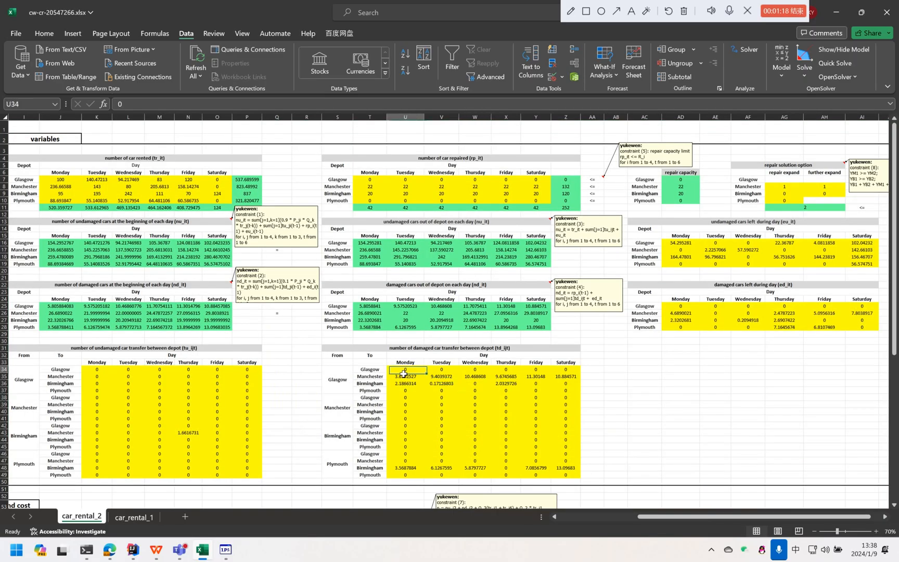
left_click_drag(403, 370, 567, 476)
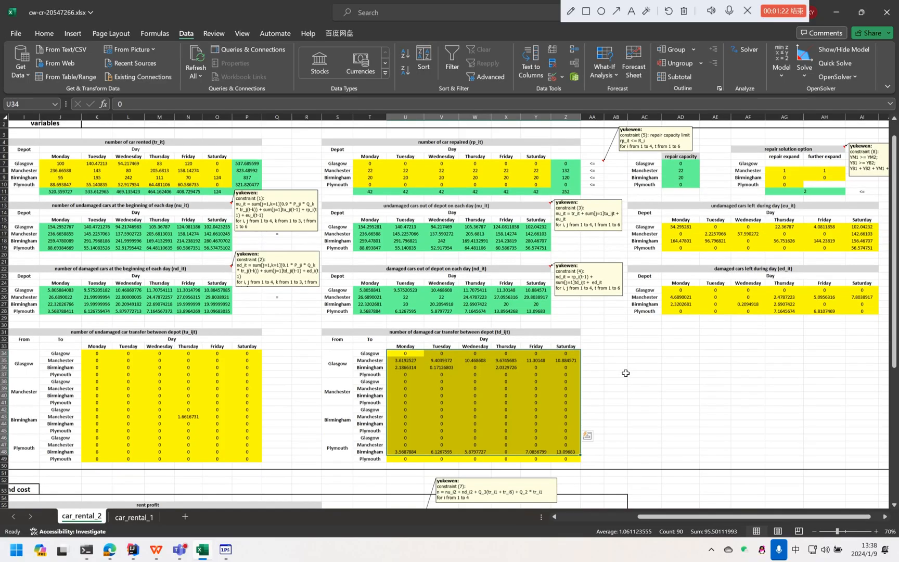
- Highlight the whole profit and cost section below the variables for review
scroll(624, 373, "down", 4)
scroll(636, 372, "down", 8)
left_click(721, 445)
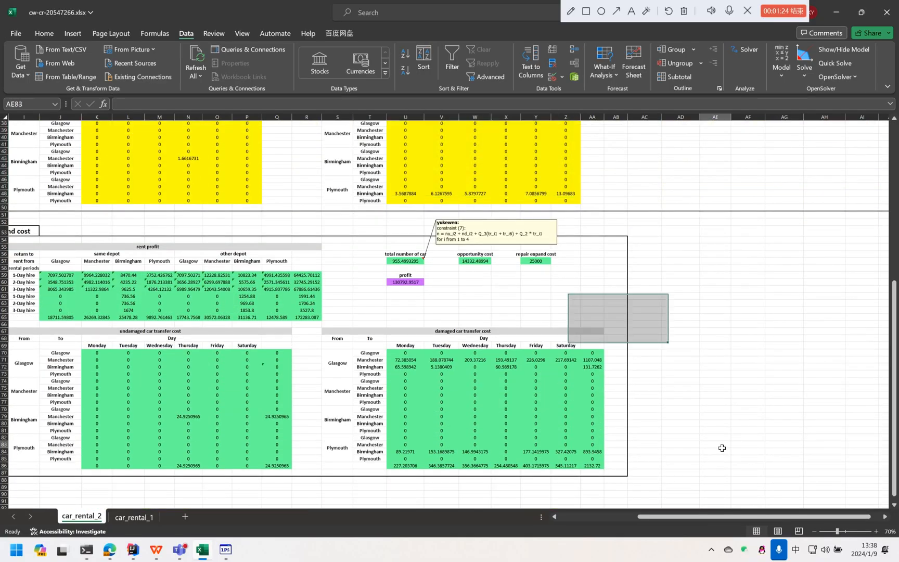
left_click_drag(697, 526, 649, 526)
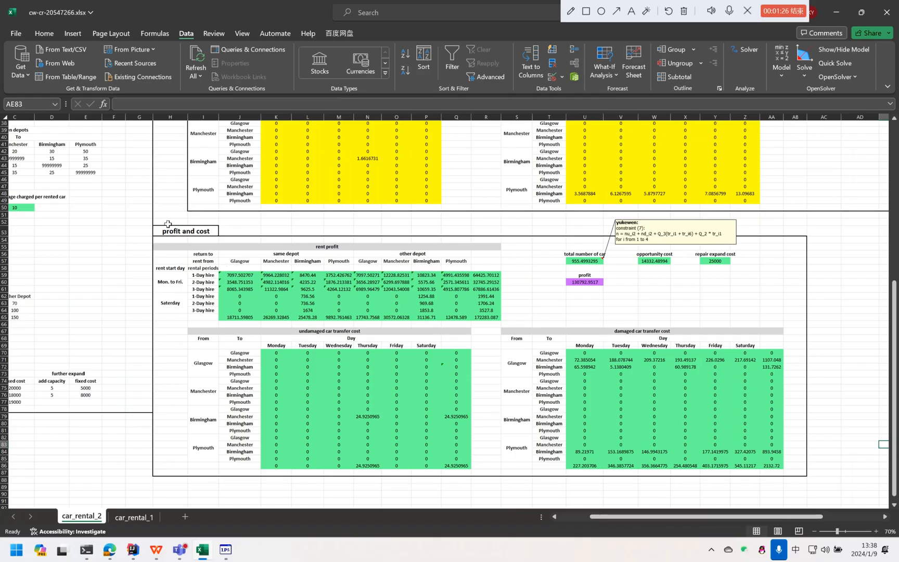
left_click_drag(186, 233, 788, 475)
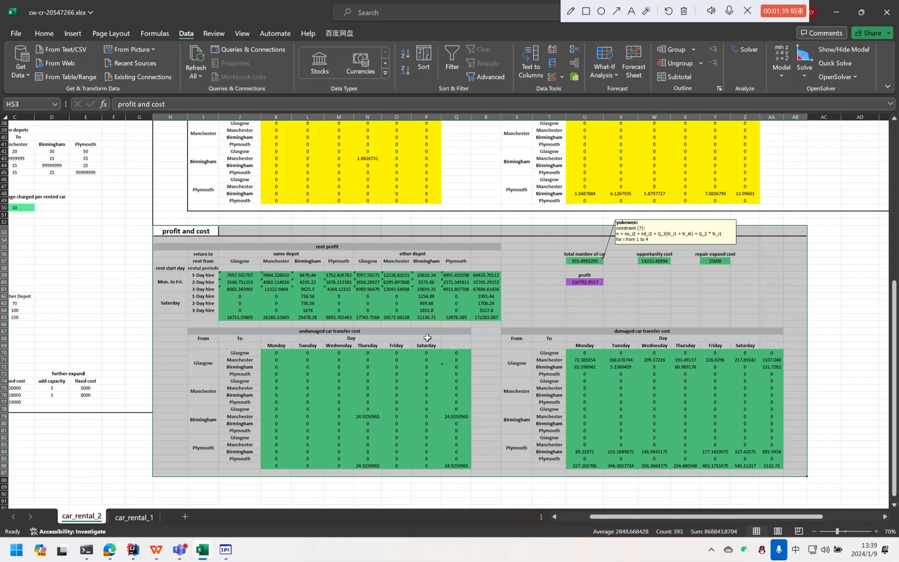
left_click(408, 303)
- Go through the rent profit, undamaged and damaged car transfer cost, opportunity cost and repair expand cost headings
left_click(356, 251)
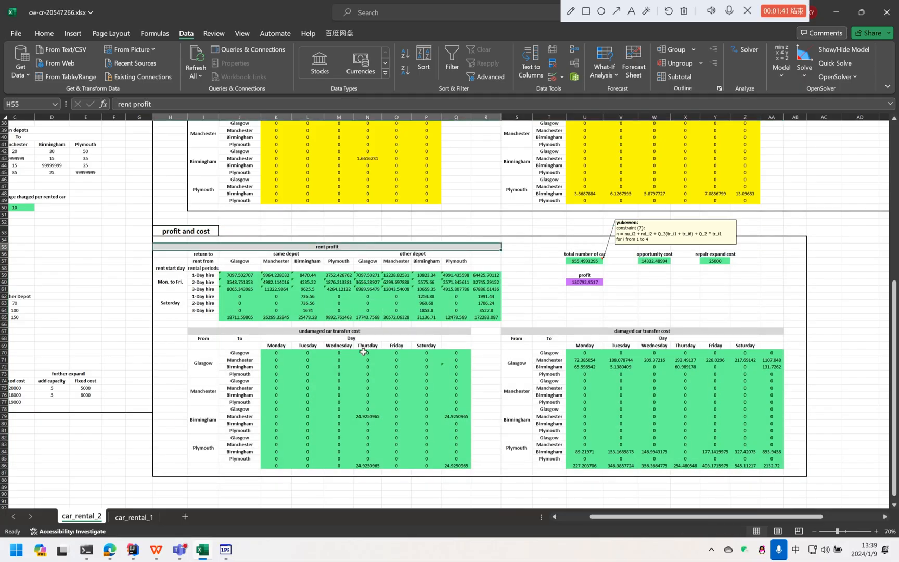
left_click(317, 332)
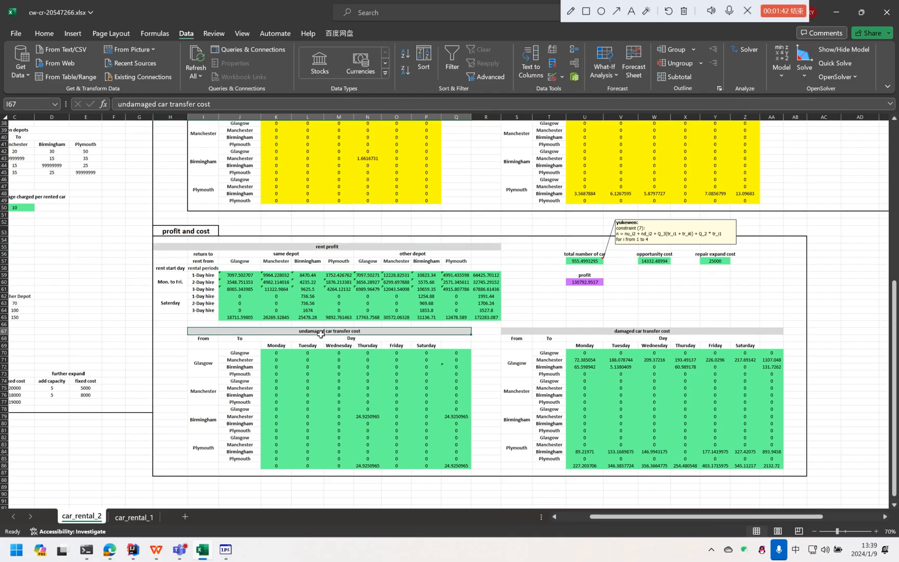
left_click(647, 334)
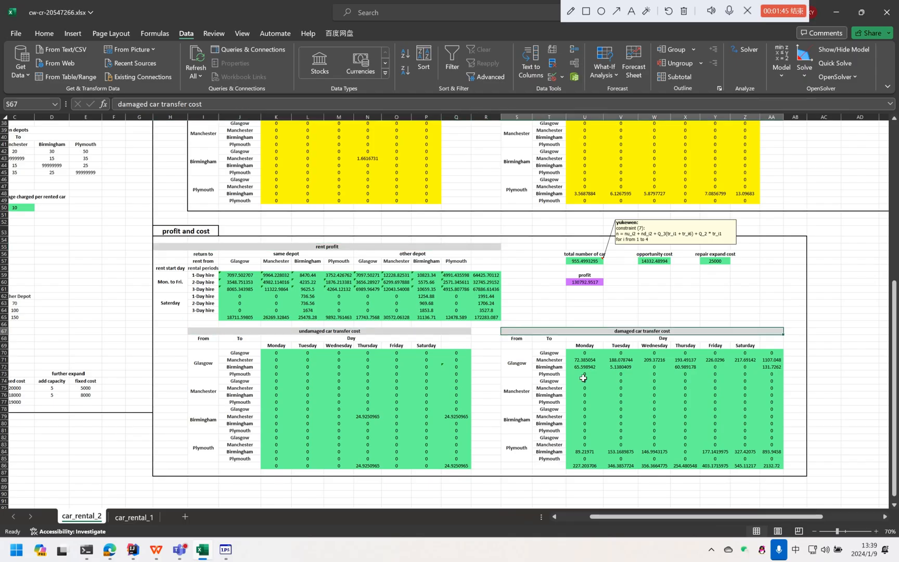
left_click(665, 257)
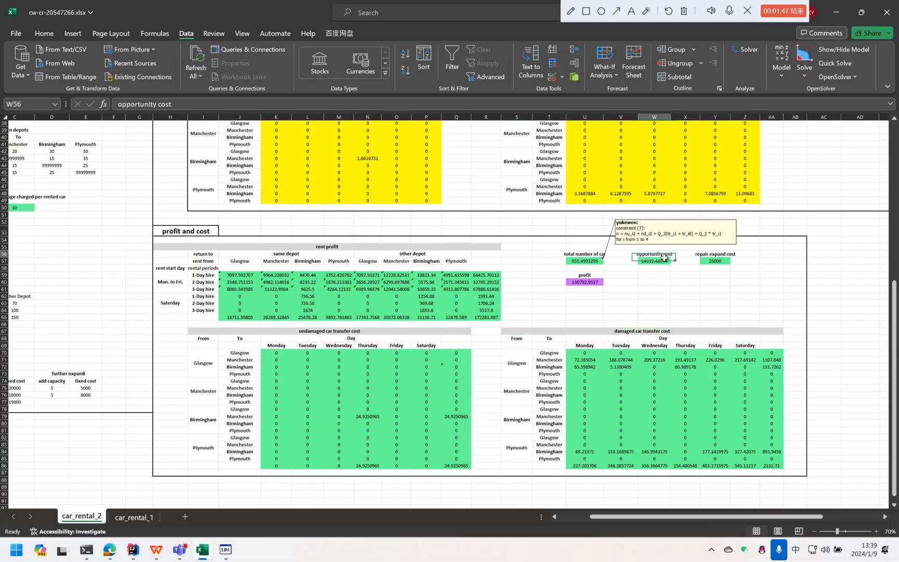
left_click(716, 256)
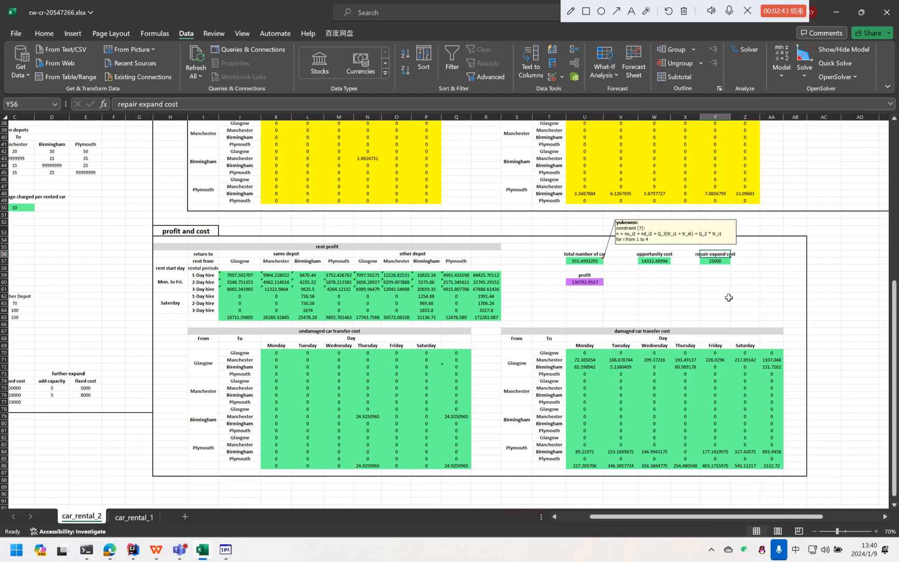
- Examine the cost matrix for transferring cars between depots in the Data block
left_click_drag(612, 517, 580, 526)
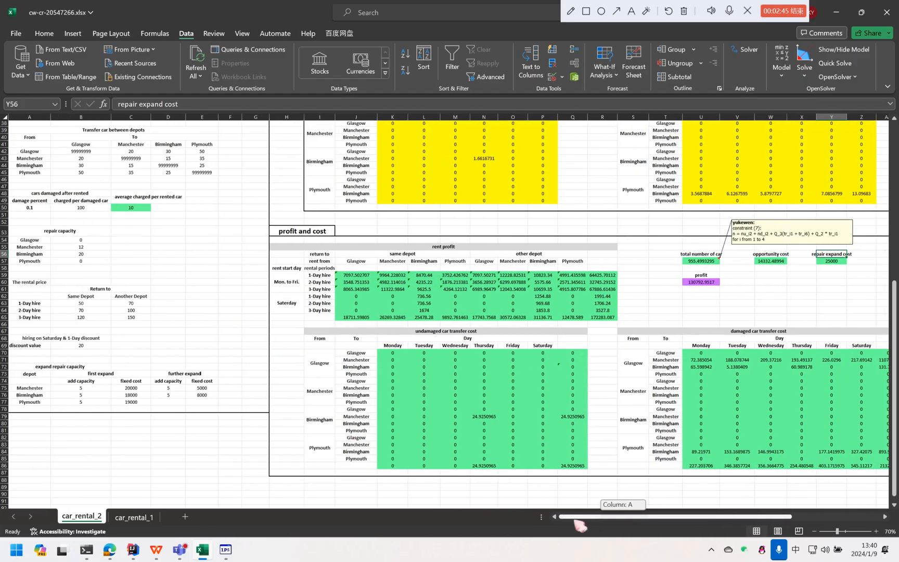
scroll(72, 234, "up", 3)
left_click(86, 218)
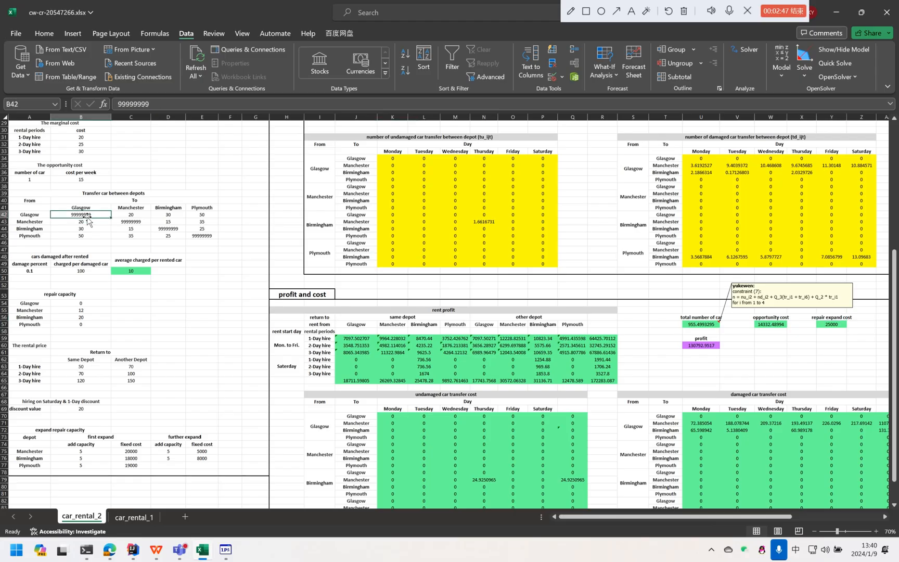
left_click_drag(86, 218, 195, 242)
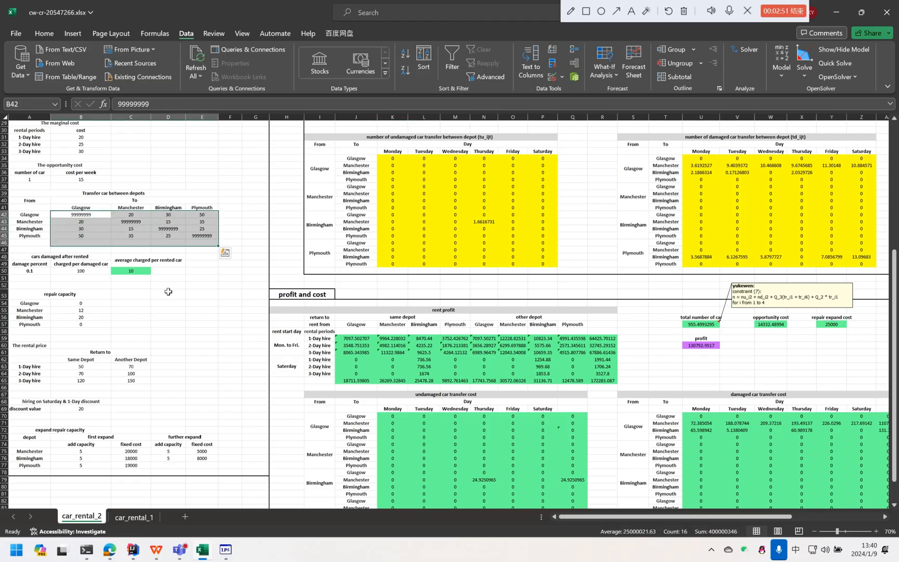
left_click(484, 271)
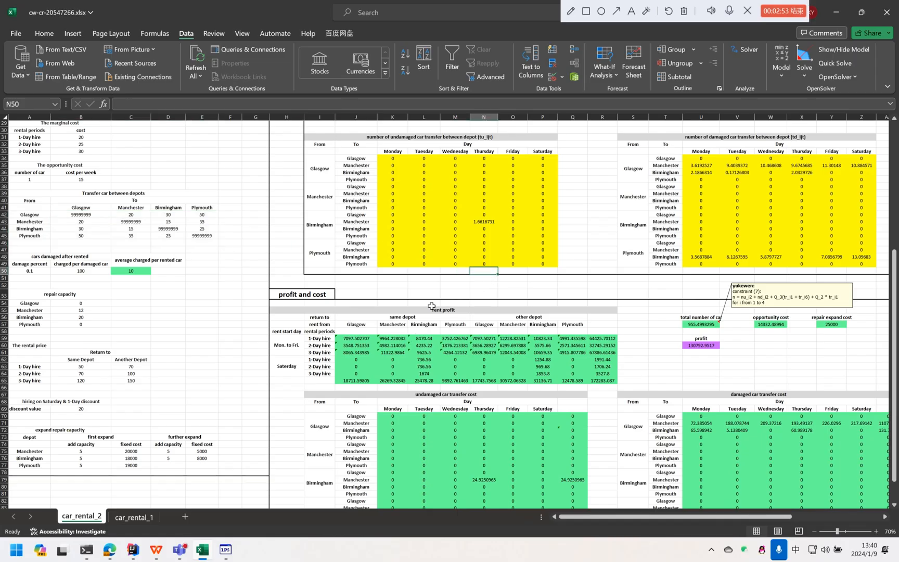
- Review the four tables of undamaged and damaged cars at the beginning of each day and out of depot
scroll(442, 304, "up", 9)
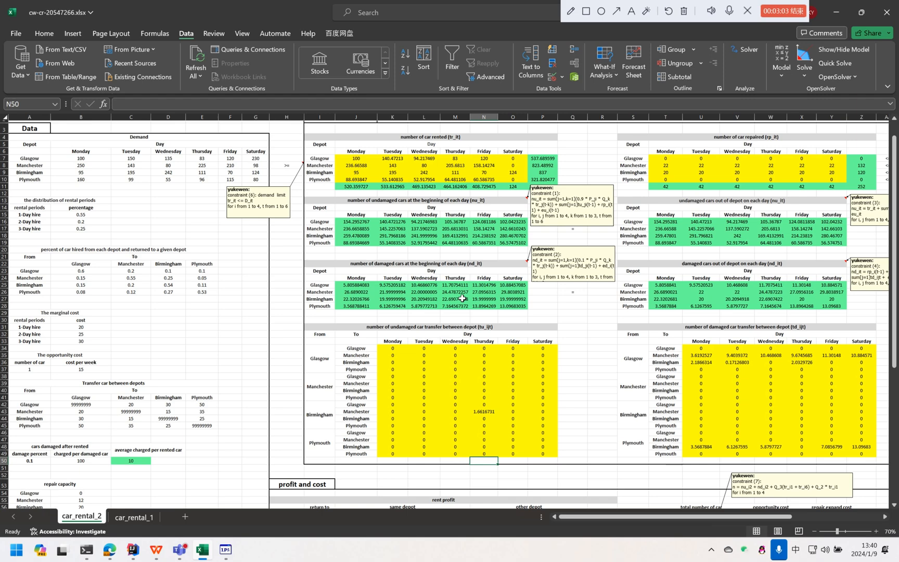
scroll(475, 255, "up", 1)
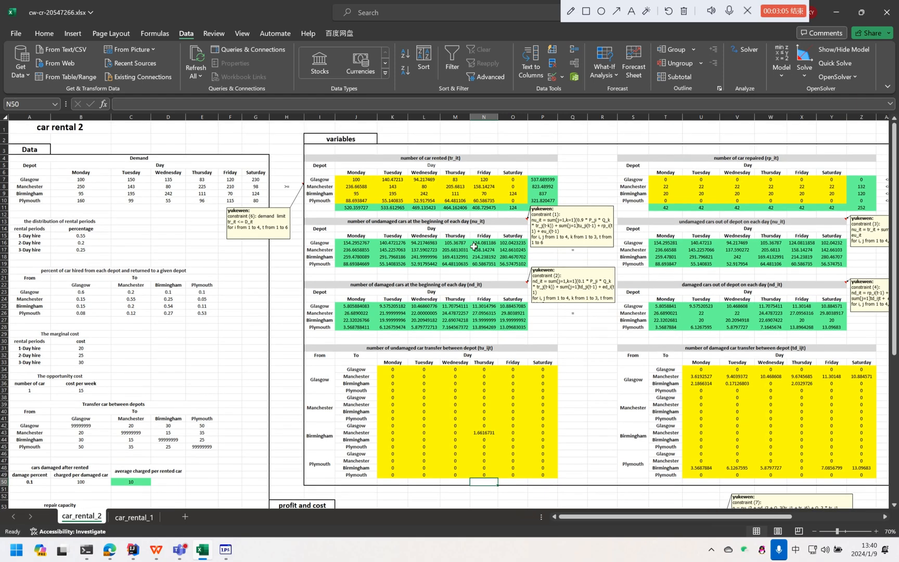
left_click_drag(333, 224, 333, 263)
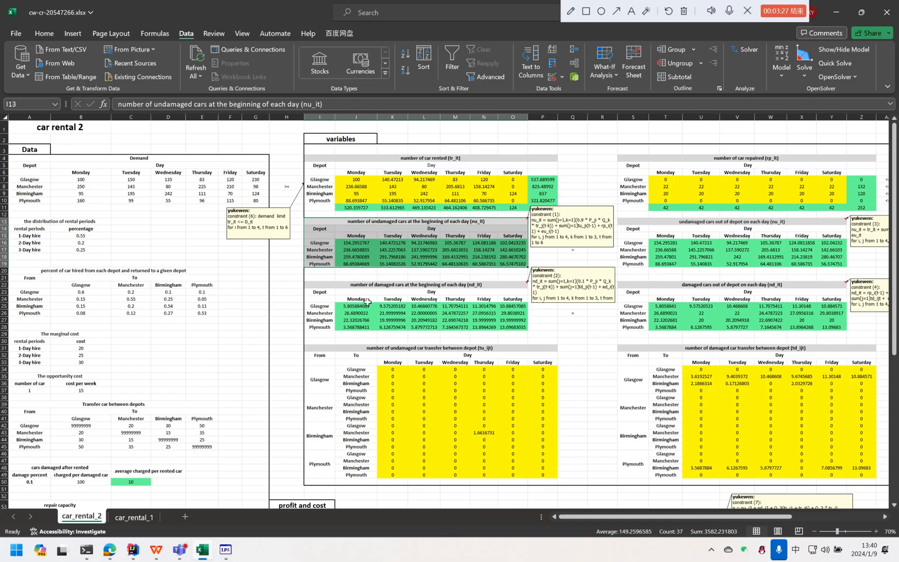
left_click_drag(653, 223, 648, 267)
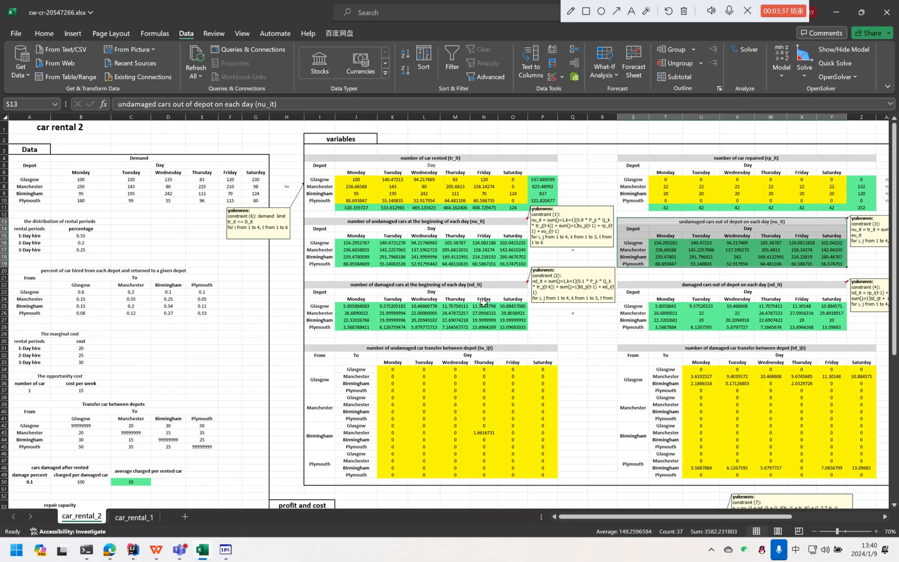
left_click_drag(477, 289, 476, 333)
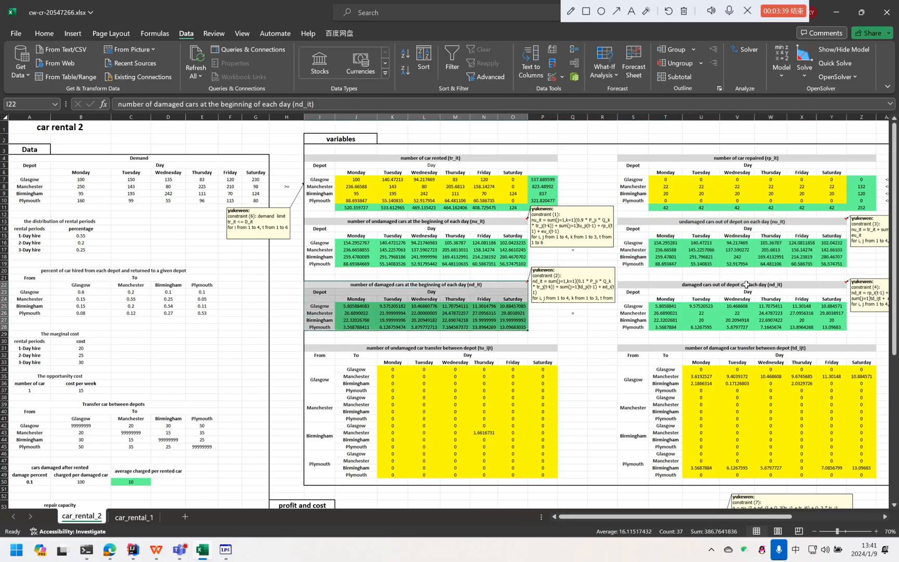
left_click_drag(744, 287, 729, 333)
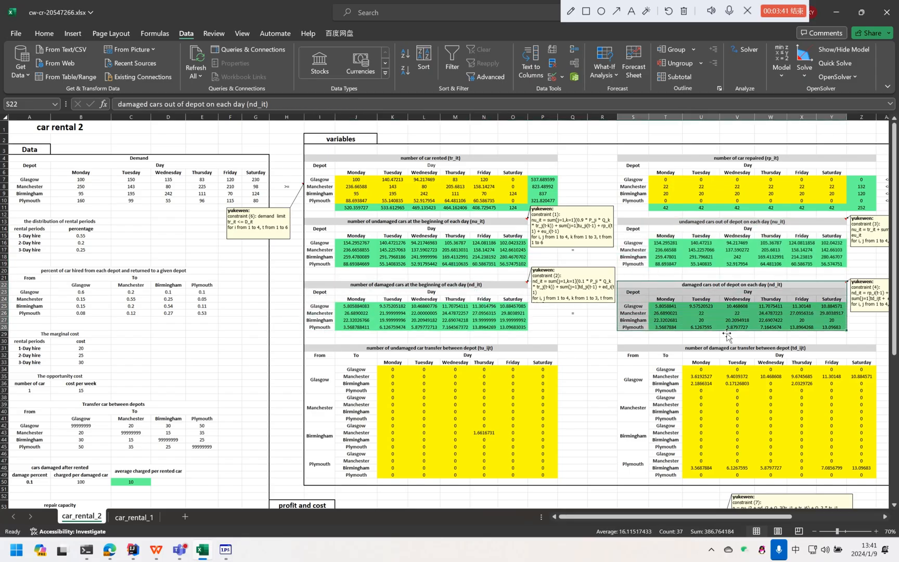
- Compare the beginning-of-day tables with the out-of-depot tables, for undamaged cars and for damaged cars
left_click(493, 222)
left_click_drag(497, 235, 500, 266)
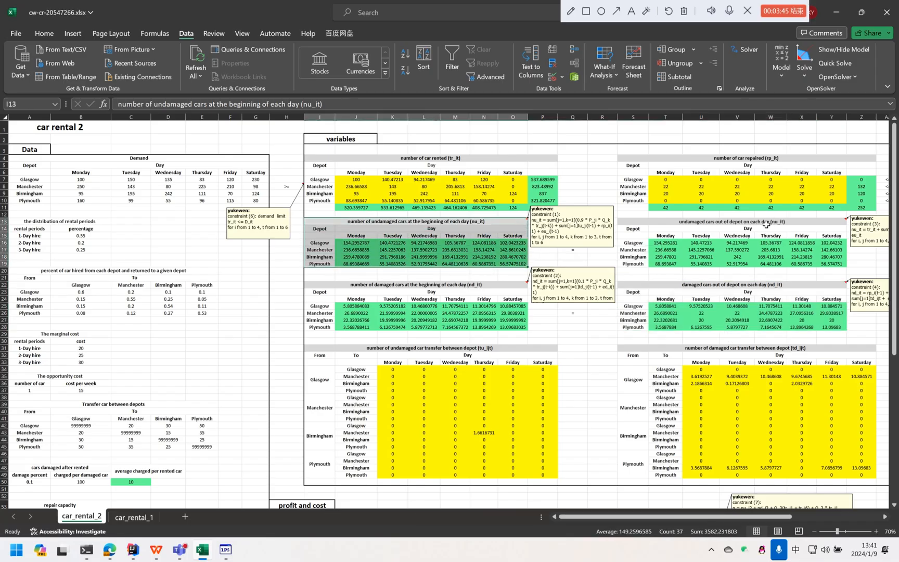
left_click_drag(770, 223, 743, 269)
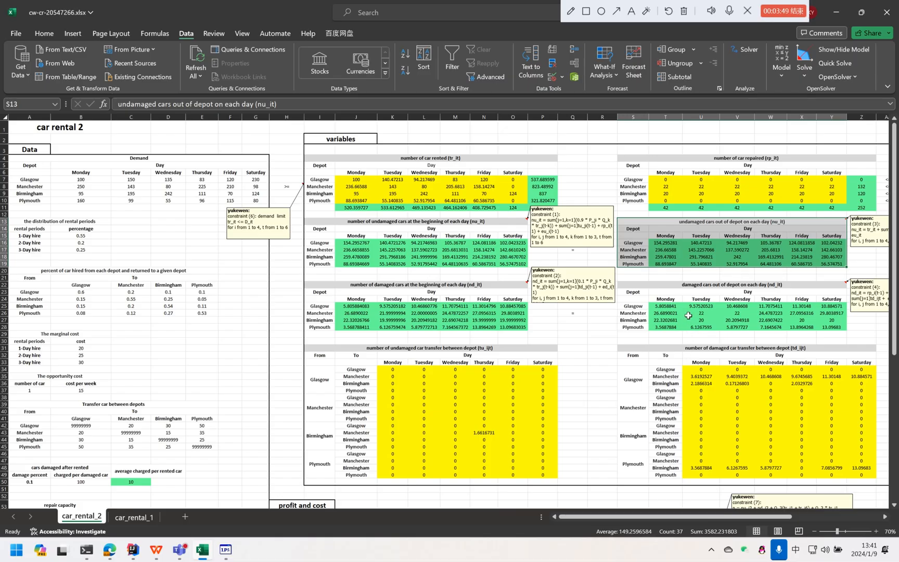
left_click(487, 307)
left_click_drag(489, 288, 708, 329)
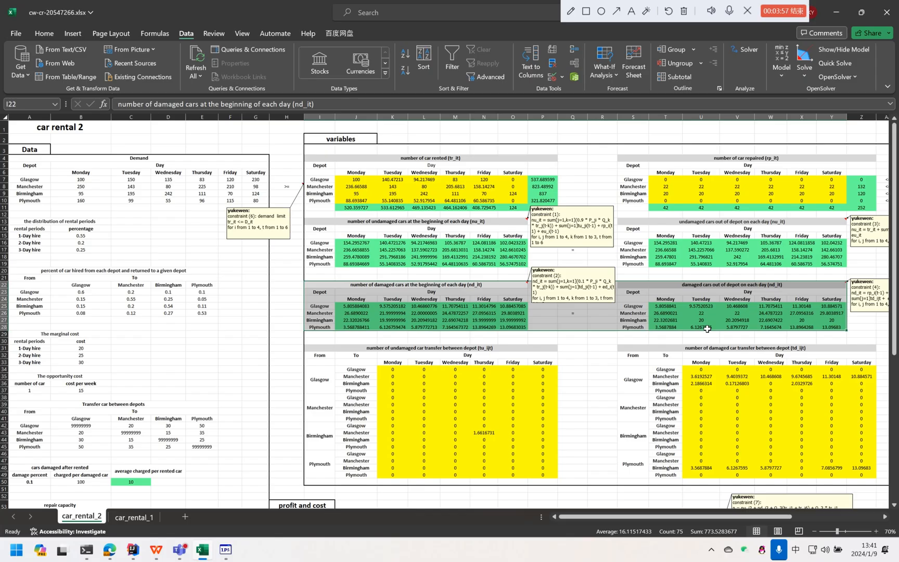
left_click(743, 309)
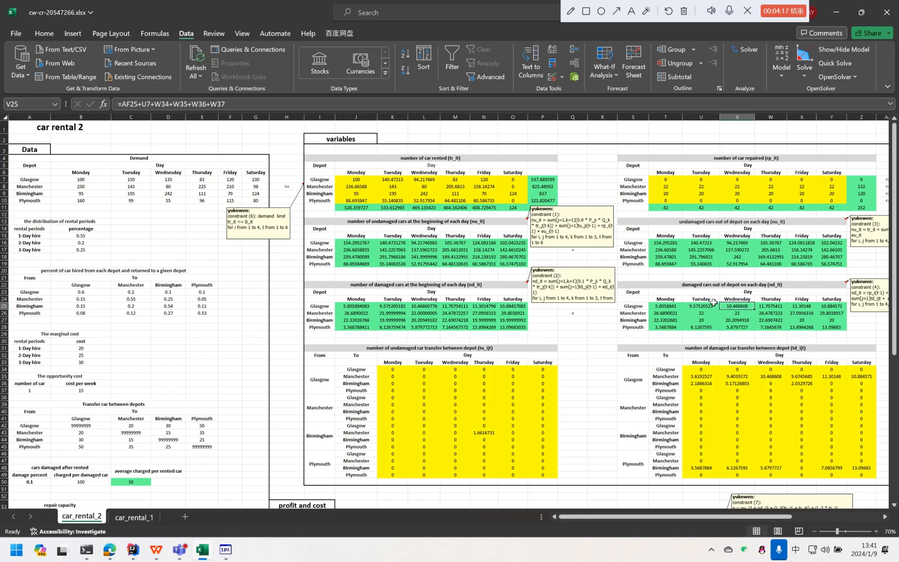
- Check the undamaged cars out of depot table against the rp_it-1 terms in Sections13-25-26.pdf in WPS Office, and return to the Excel workbook
left_click(776, 224)
left_click_drag(773, 239, 766, 266)
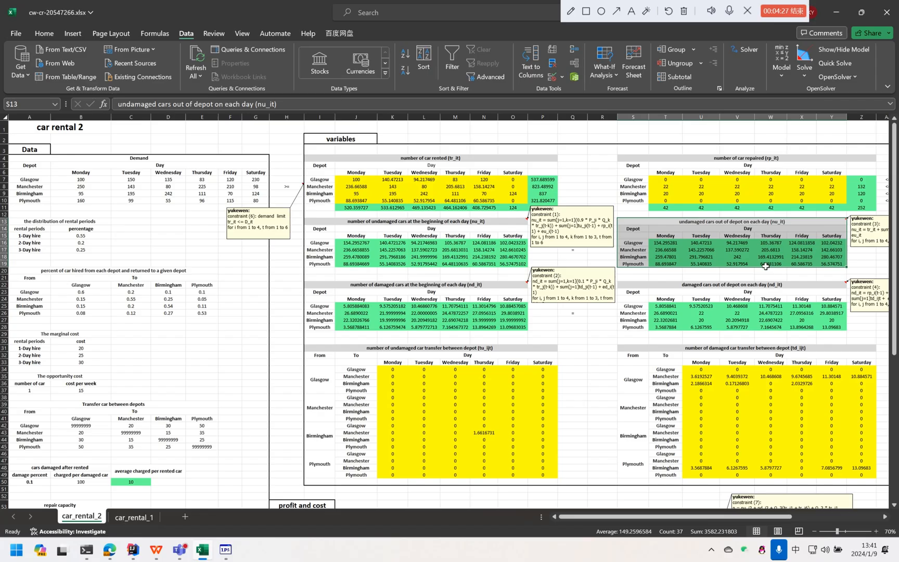
left_click(156, 549)
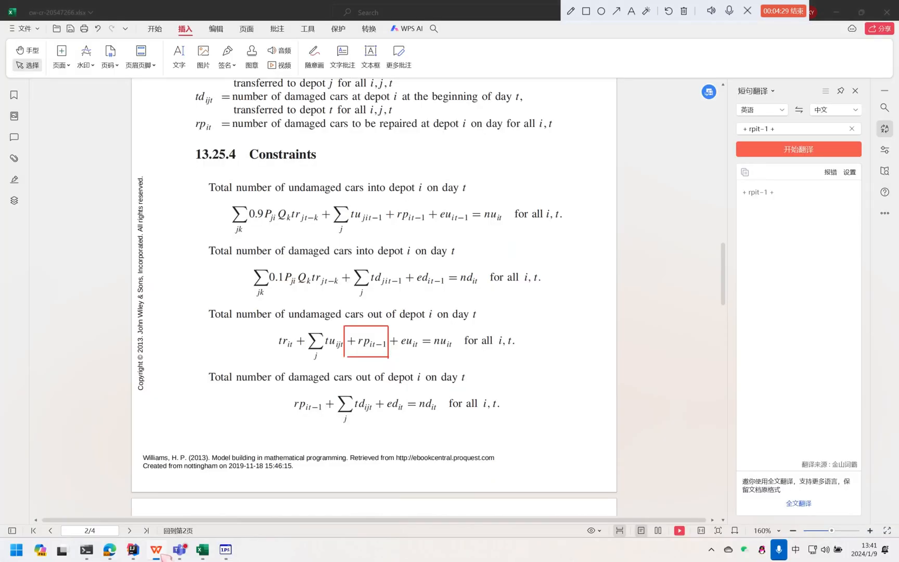
left_click_drag(346, 345, 388, 349)
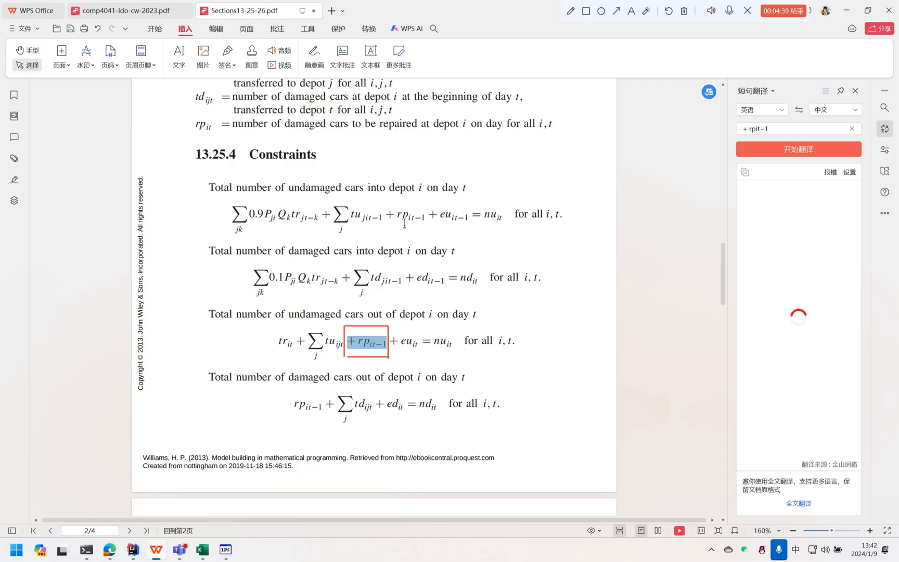
left_click_drag(397, 217, 439, 222)
left_click(405, 314)
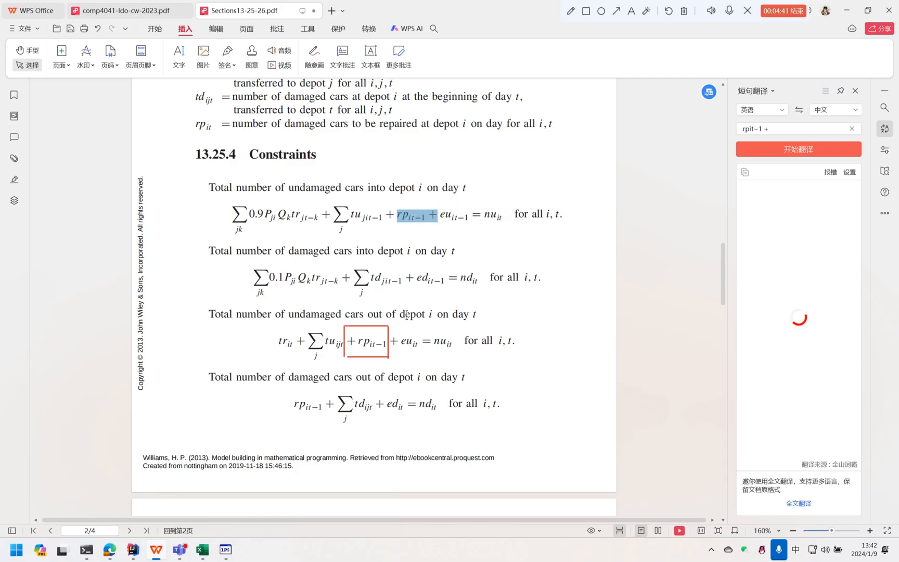
left_click_drag(345, 343, 388, 345)
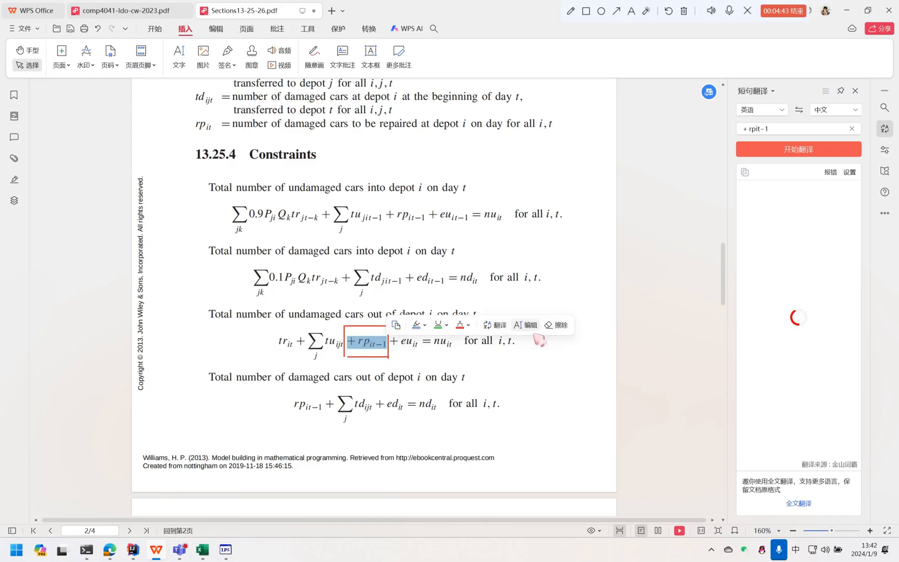
left_click(658, 303)
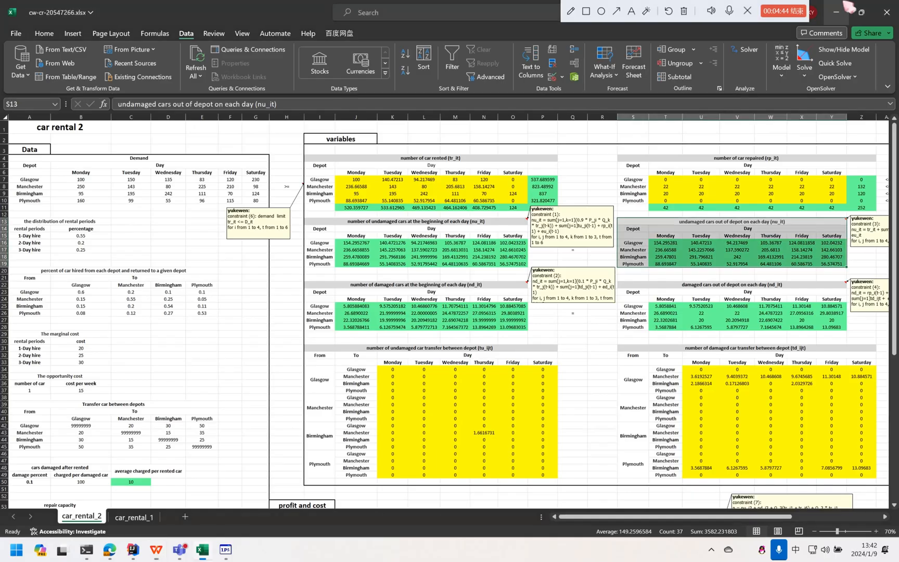
left_click(846, 10)
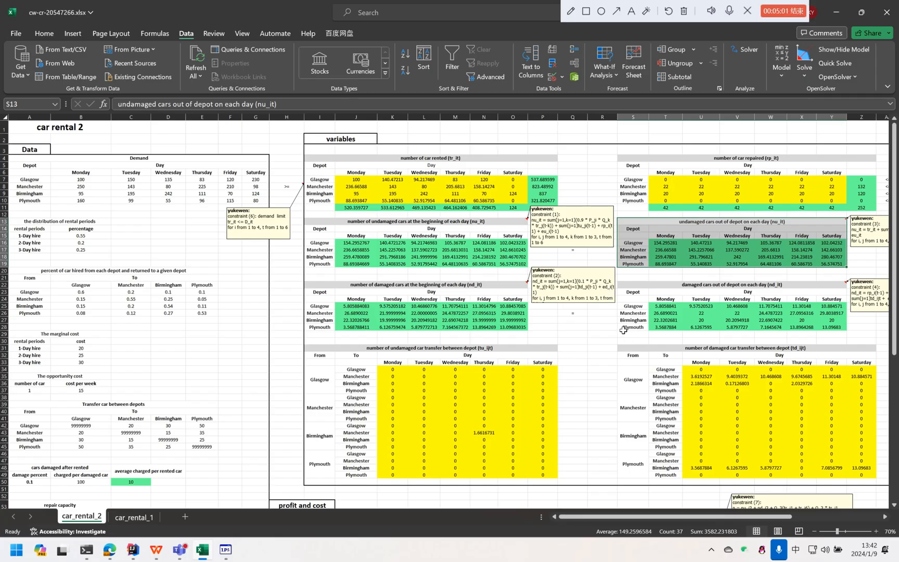
- Examine the equality constraints linking the beginning-of-day tables to the out-of-depot tables, for undamaged and damaged cars
left_click(576, 255)
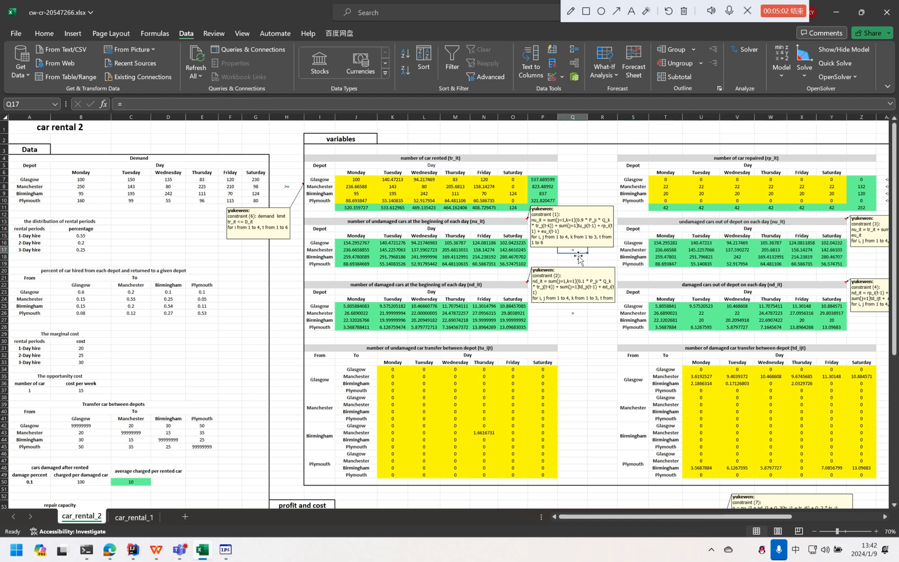
left_click(578, 313)
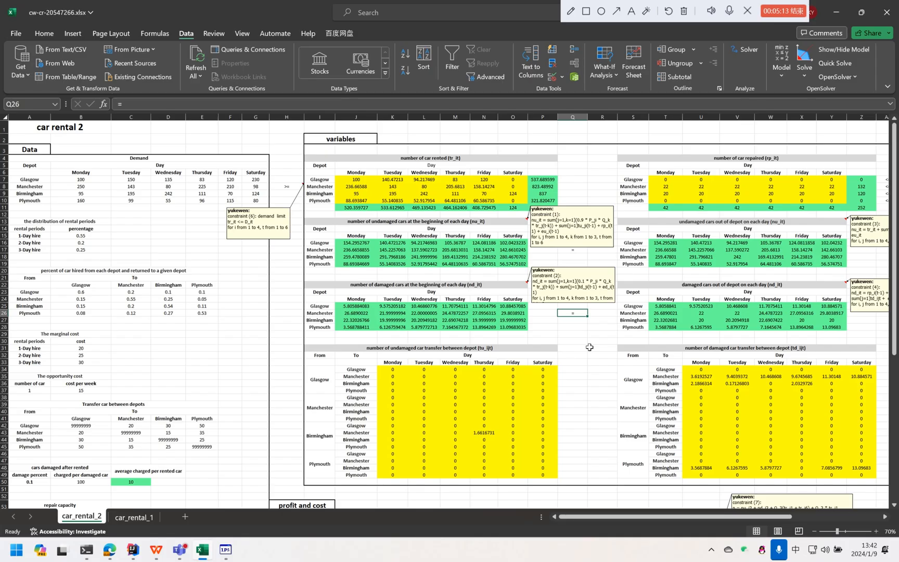
left_click(514, 240)
left_click(366, 238)
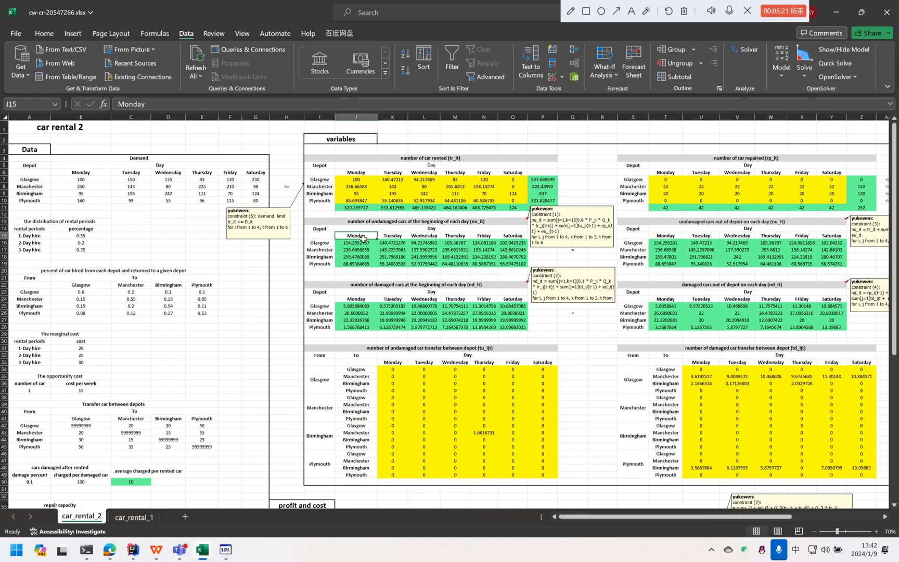
left_click_drag(363, 238, 513, 239)
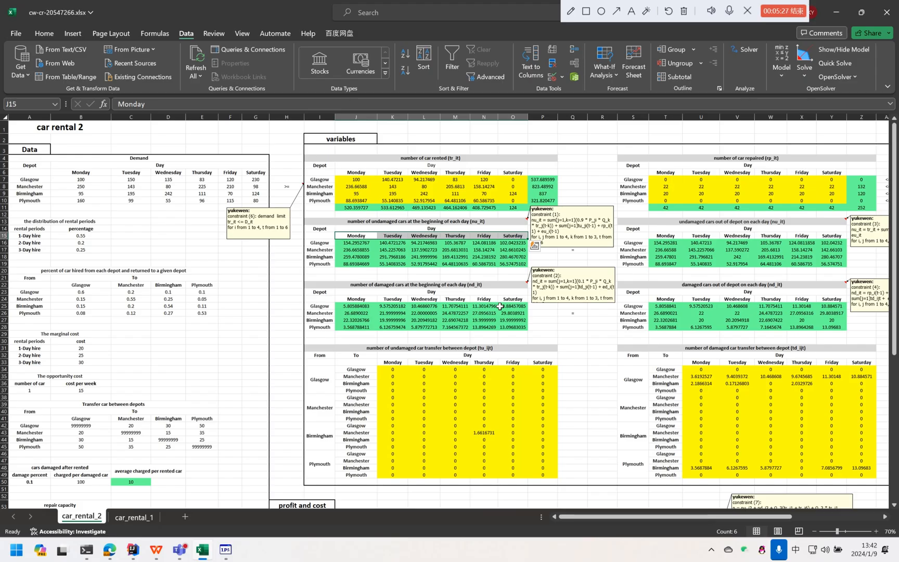
left_click(666, 299)
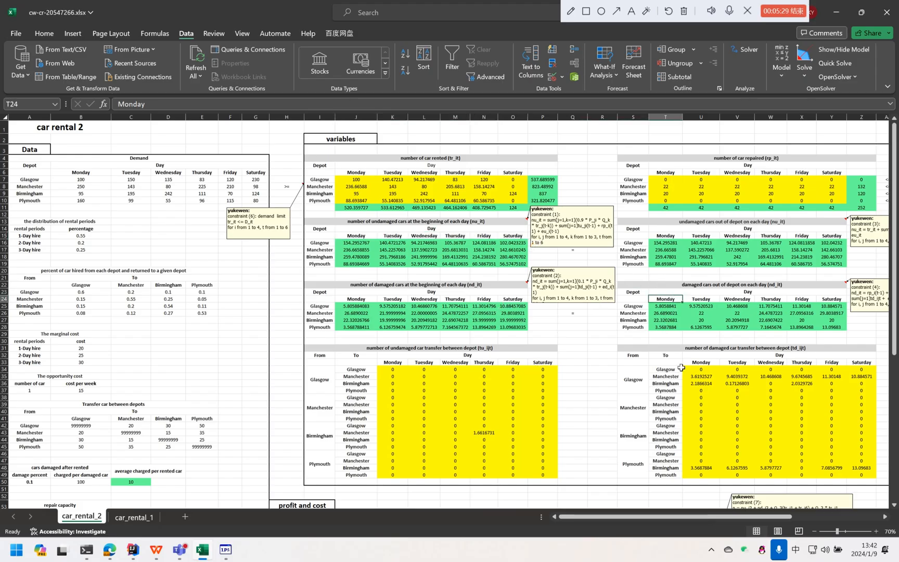
- Check constraint (5) by comparing the number of car repaired table with each depot's repair capacity
left_click_drag(689, 520, 778, 517)
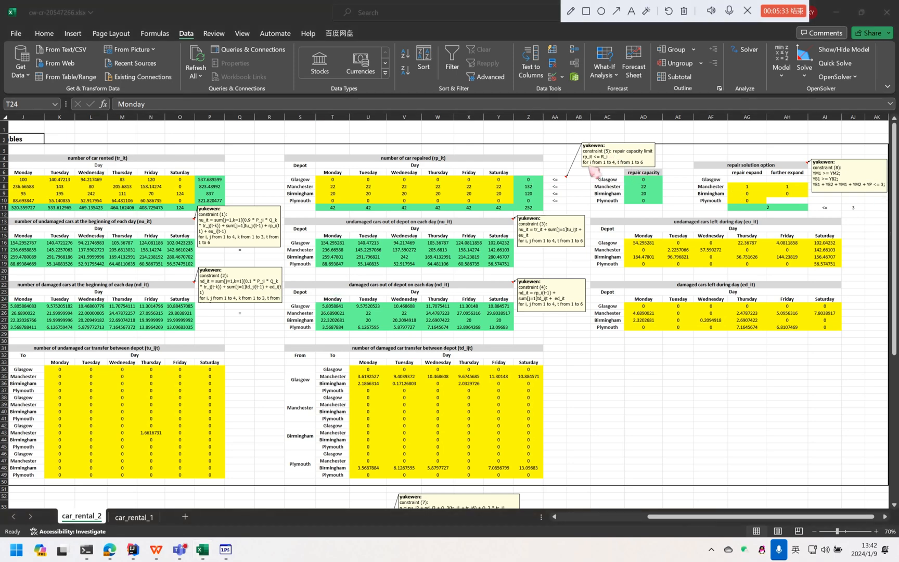
left_click_drag(563, 183, 562, 208)
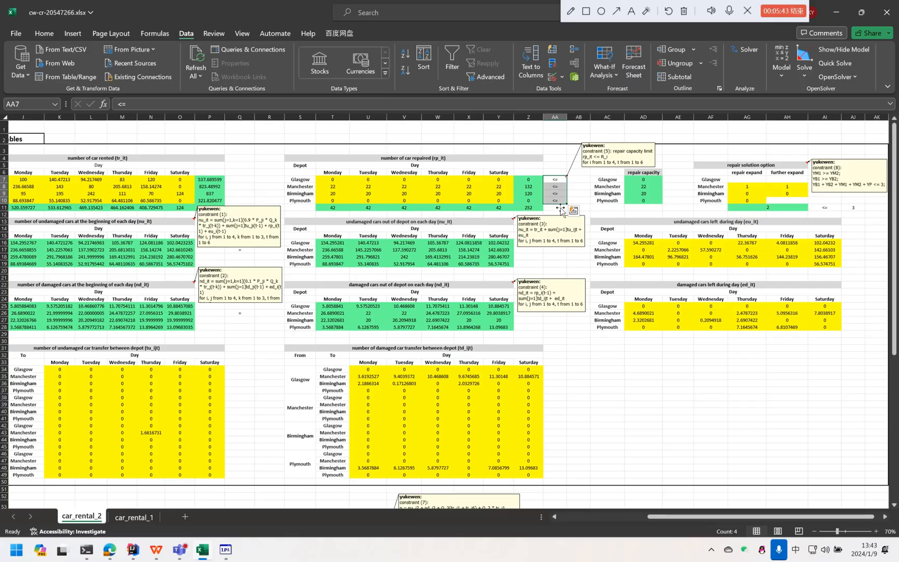
left_click_drag(337, 180, 492, 203)
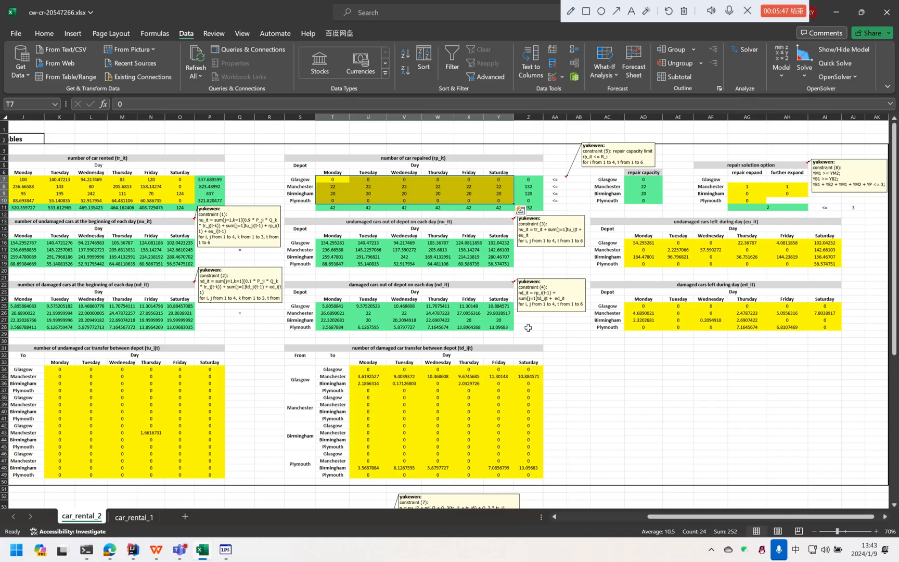
left_click_drag(643, 180, 642, 204)
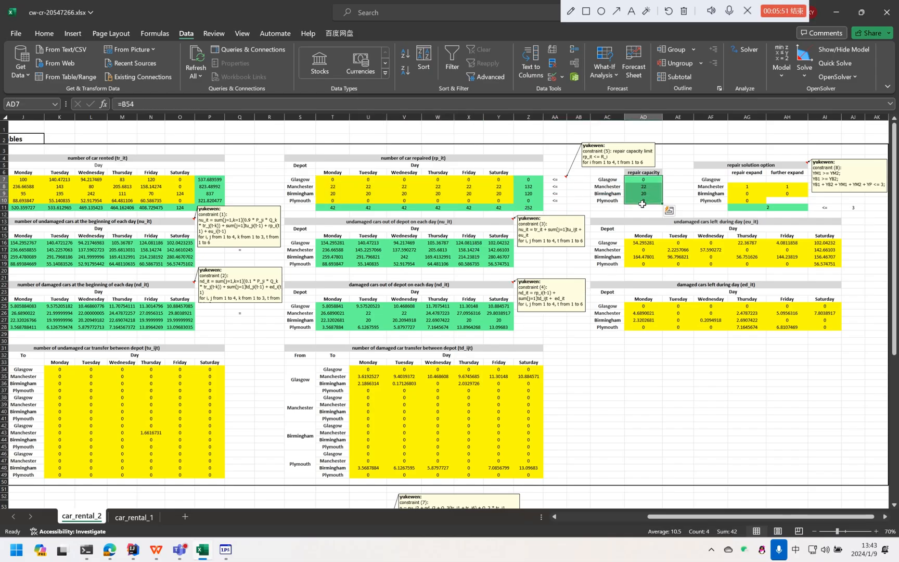
left_click(688, 187)
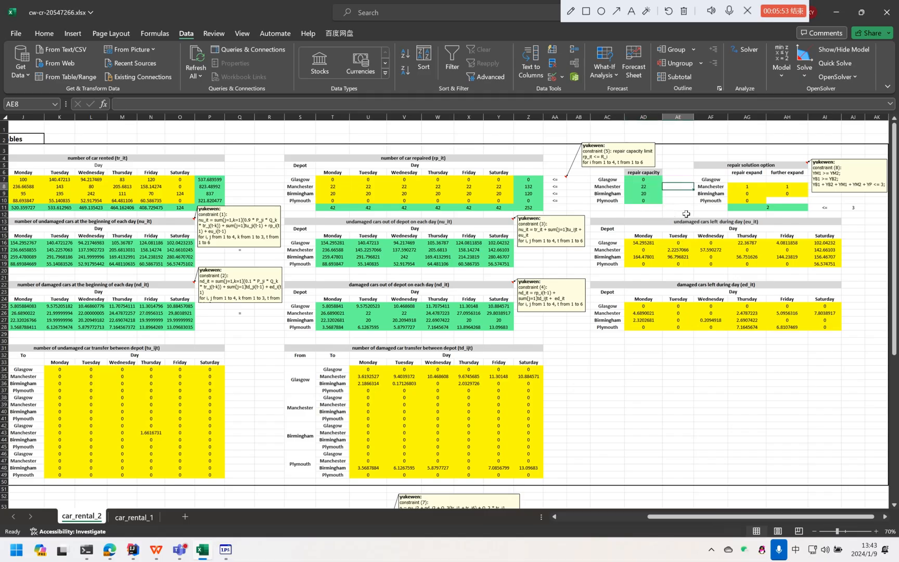
- Check the demand limit of constraint (6) between the Demand table and the number of car rented table
left_click_drag(762, 517, 577, 526)
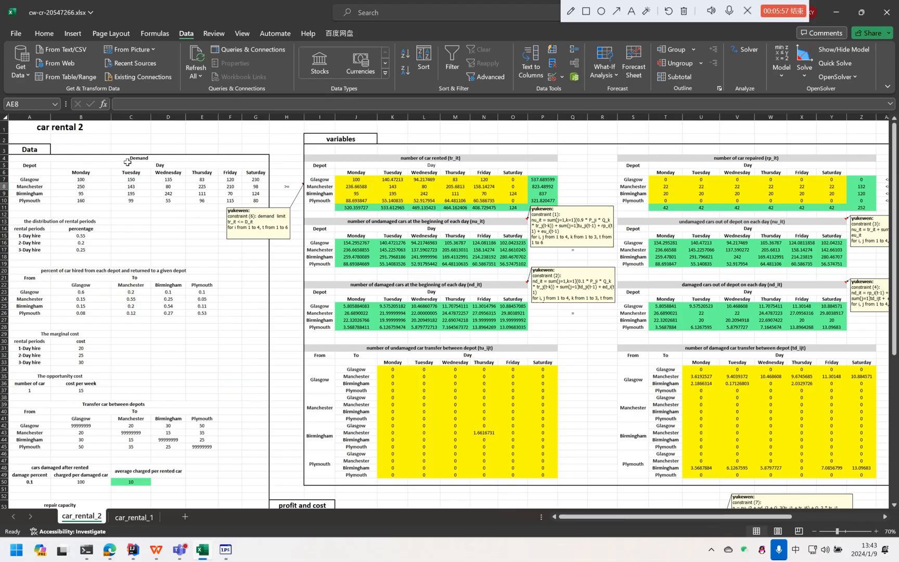
left_click(293, 191)
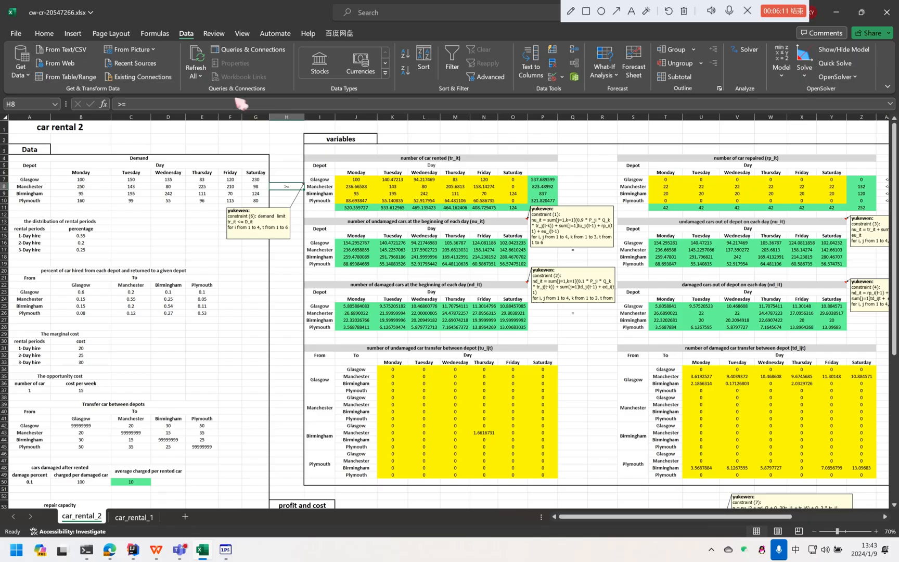
left_click_drag(357, 180, 513, 209)
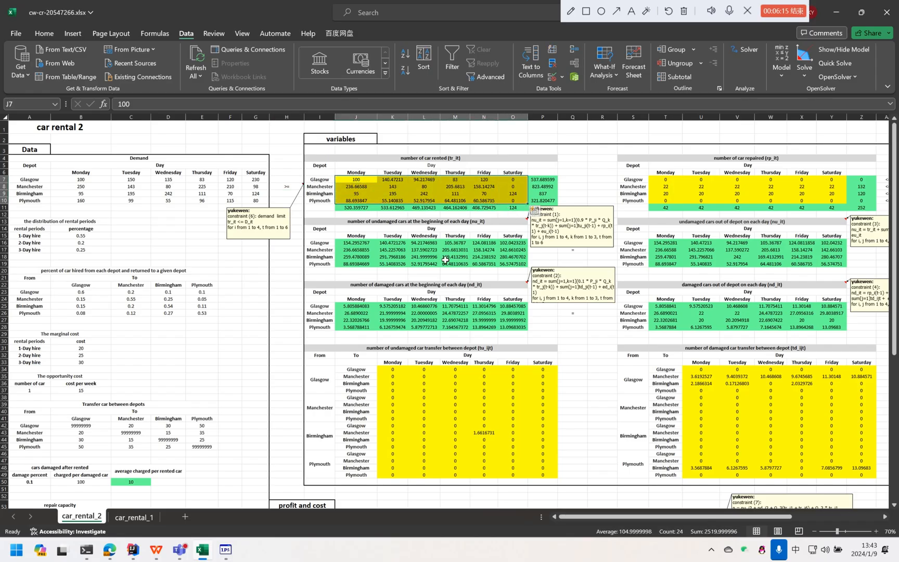
left_click(483, 320)
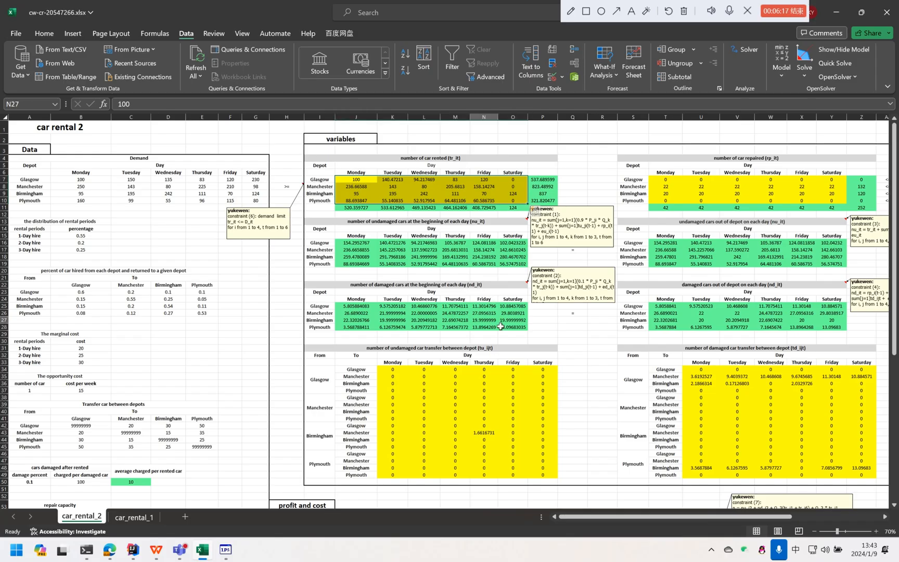
- Examine the total number of cars formula in the profit and cost block and the terms of its constraint (7) note
scroll(701, 377, "down", 4)
scroll(701, 377, "down", 1)
left_click_drag(671, 517, 716, 517)
scroll(639, 420, "down", 4)
left_click(543, 346)
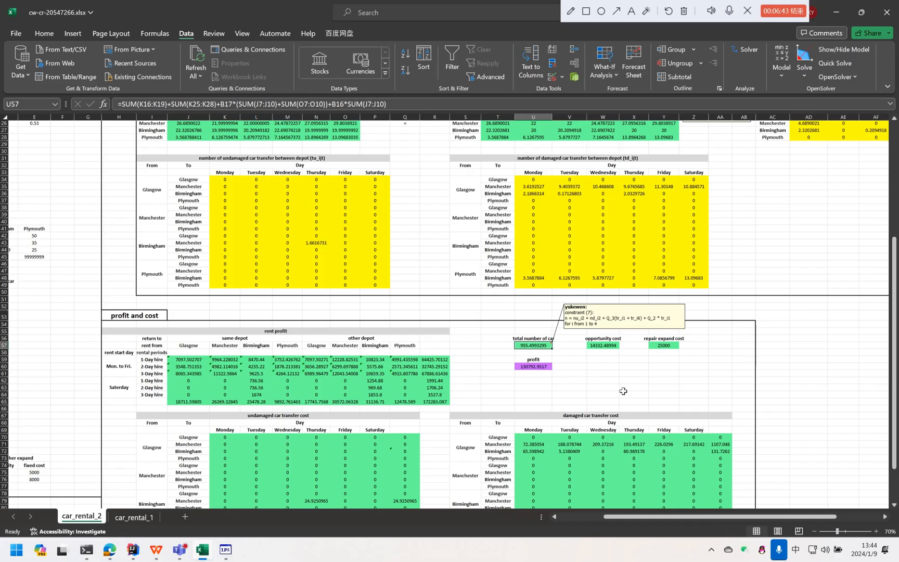
left_click(575, 327)
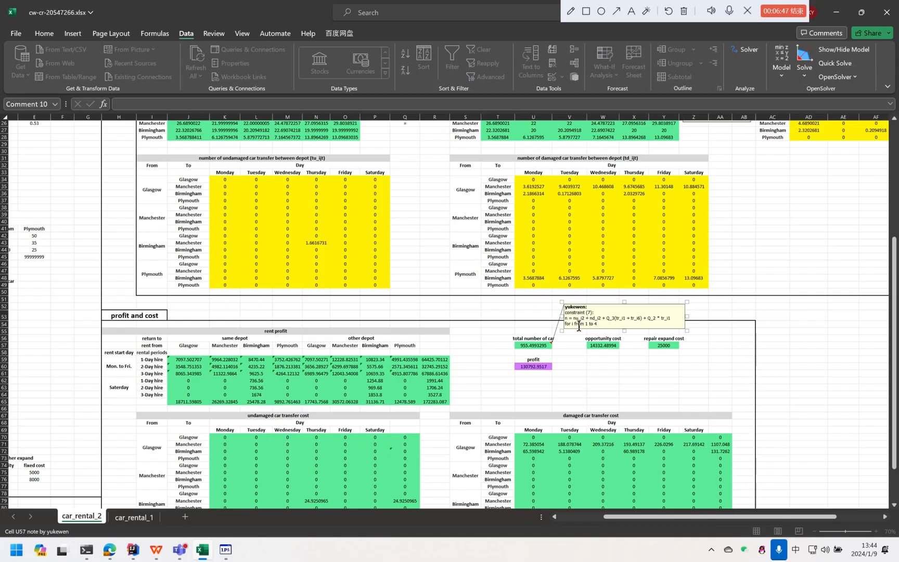
left_click_drag(574, 324, 679, 323)
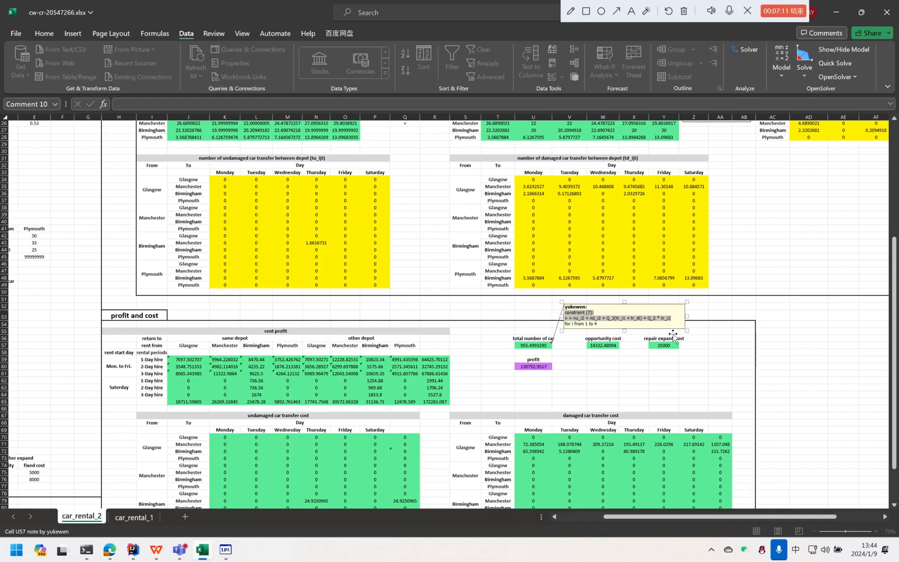
left_click(583, 328)
left_click_drag(572, 318, 601, 317)
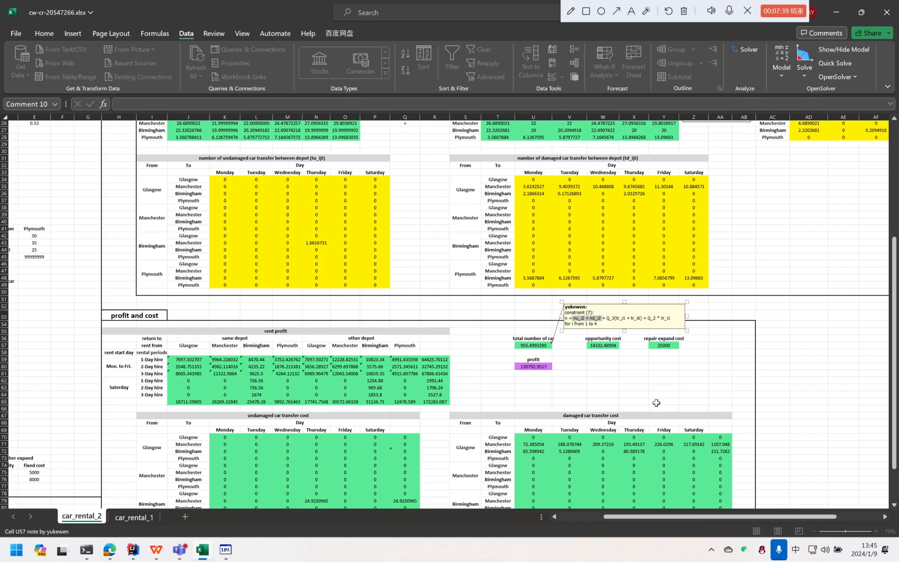
- Review the repair solution option table with its constraint (8) note and the repair expand and further expand cells
left_click(721, 370)
scroll(739, 356, "up", 9)
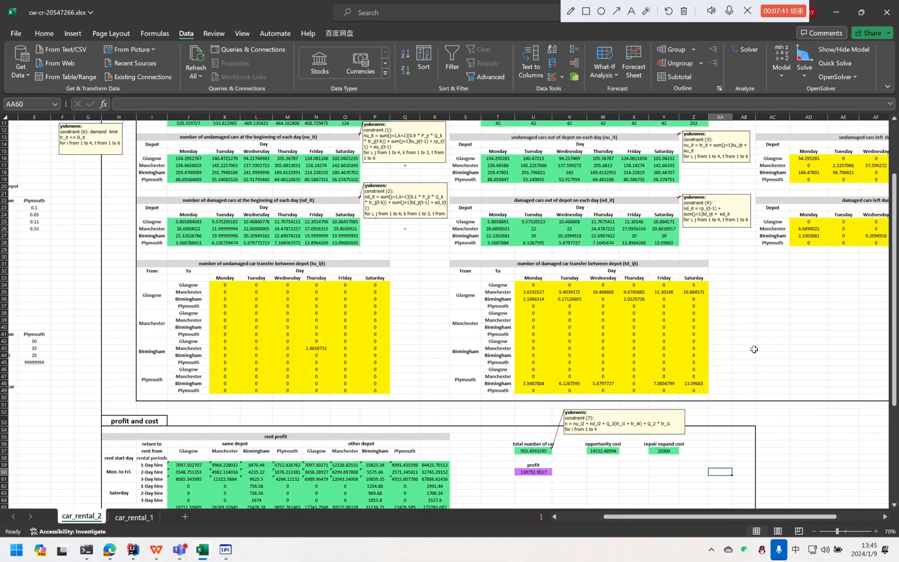
left_click(821, 187)
left_click_drag(796, 516, 847, 529)
left_click(844, 183)
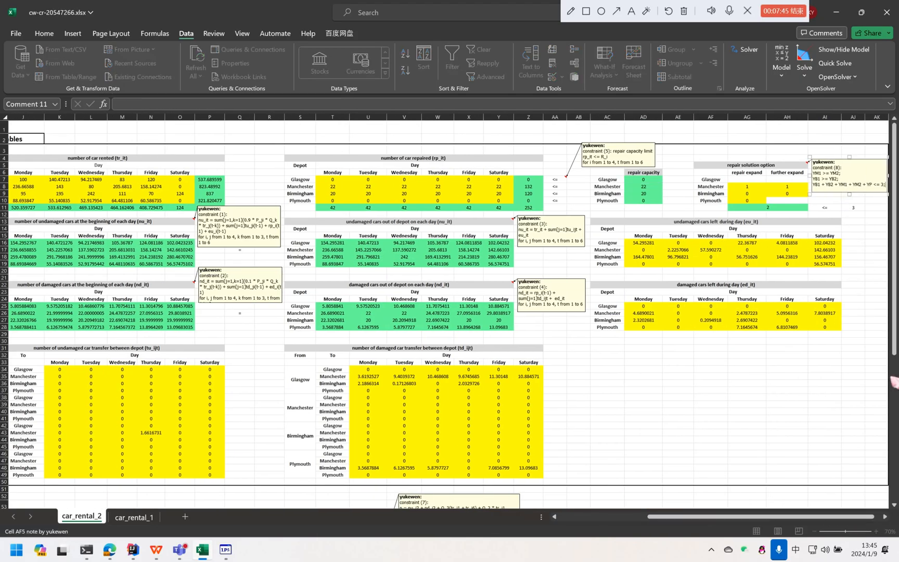
scroll(853, 525, "right", 1)
left_click_drag(695, 168, 823, 209)
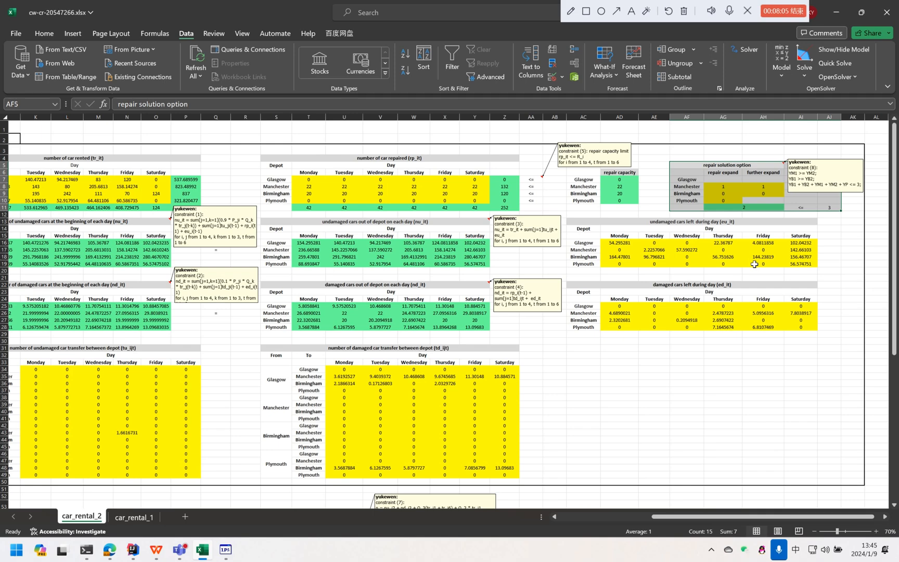
left_click(722, 189)
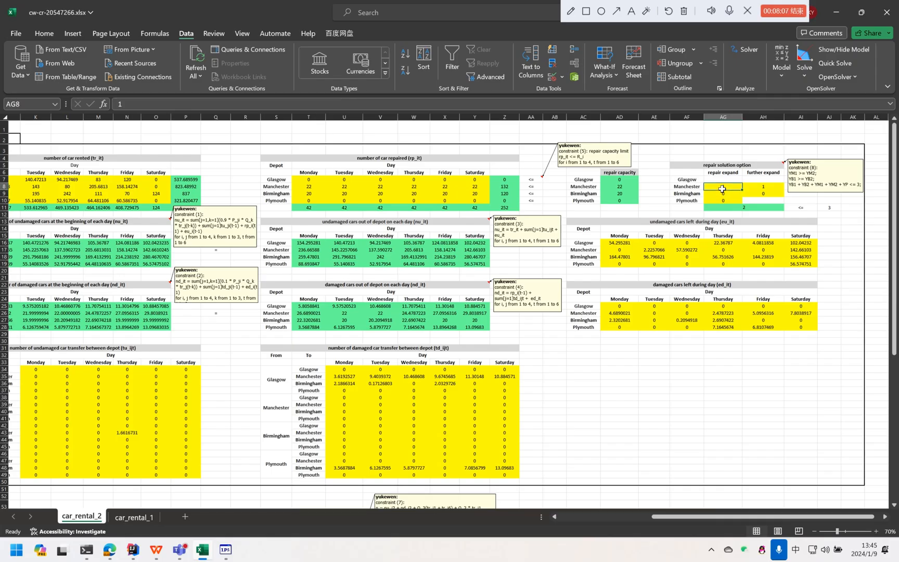
left_click_drag(722, 189, 763, 200)
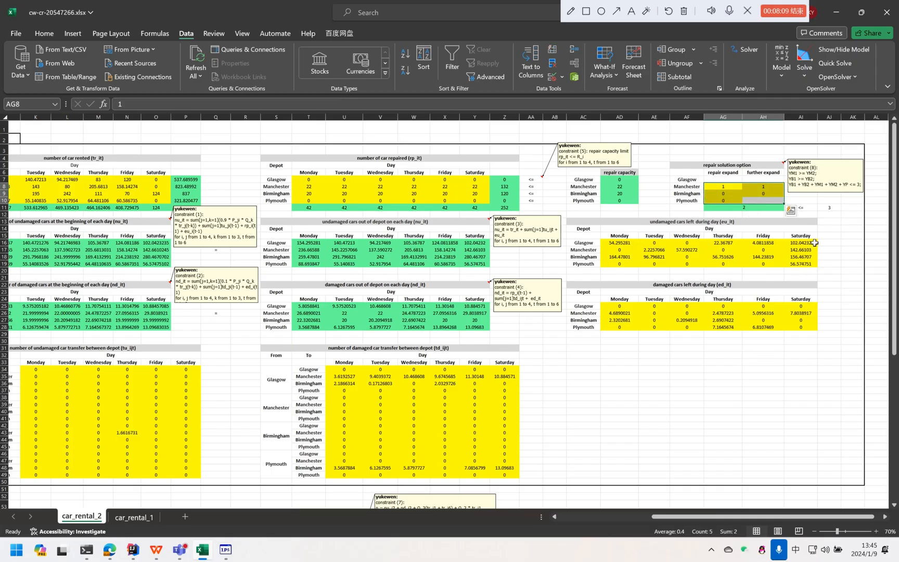
- Check the sum of the chosen repair expansions against its upper limit in row 11
left_click(743, 212)
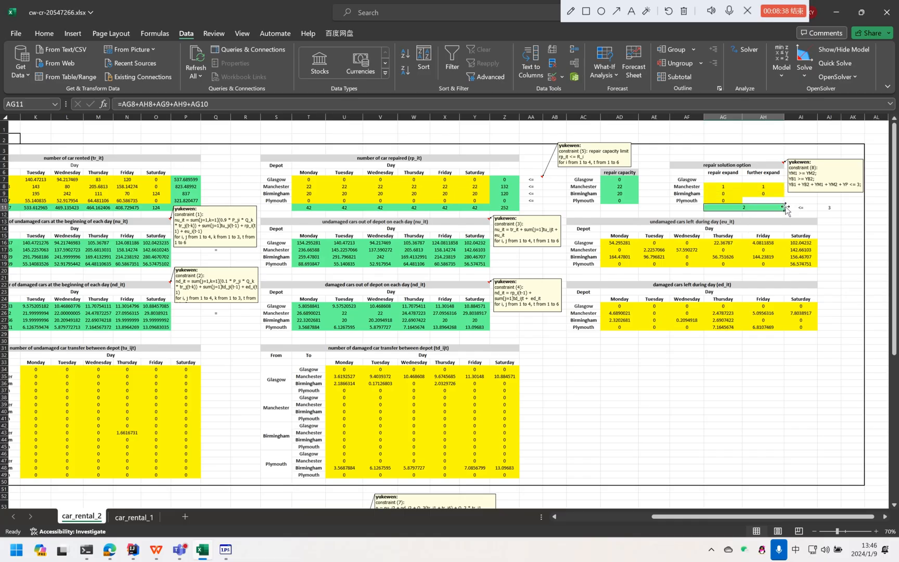
left_click_drag(742, 212, 831, 212)
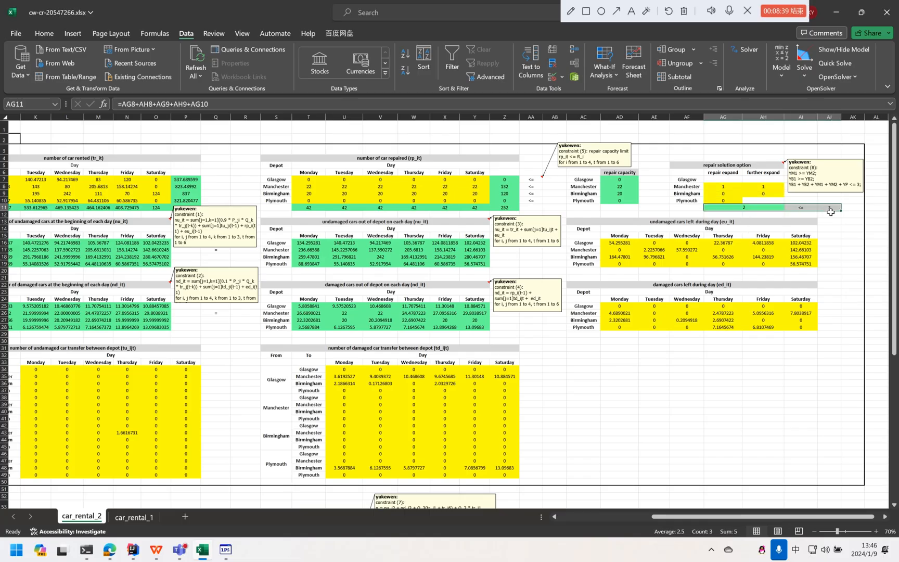
left_click(857, 212)
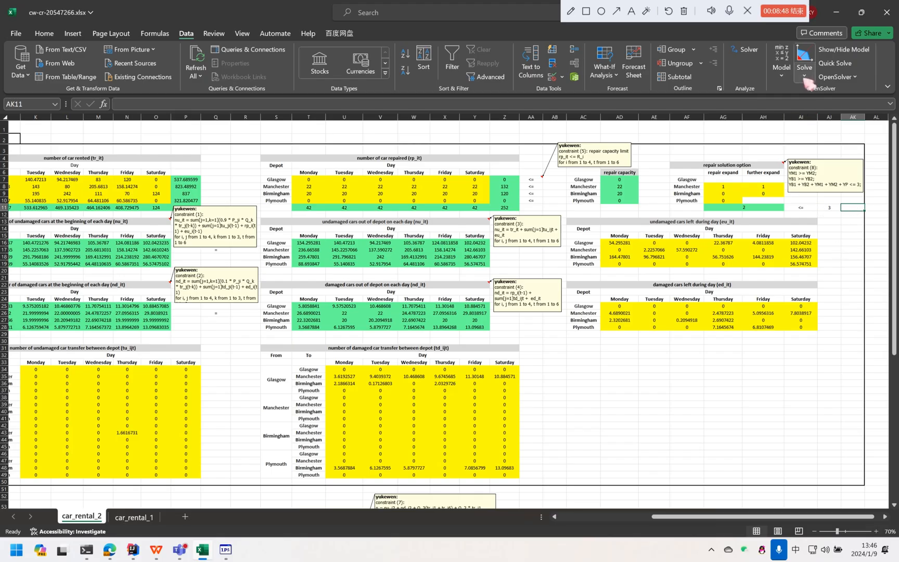
- Review the Solver objective, variable cells, constraints and solving options, and close Solver without changing them
left_click(748, 50)
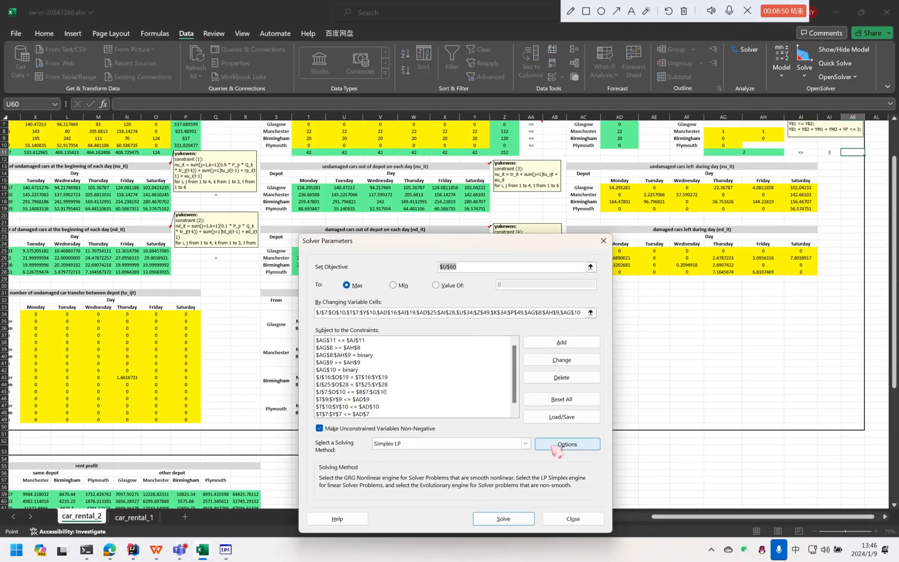
left_click(570, 447)
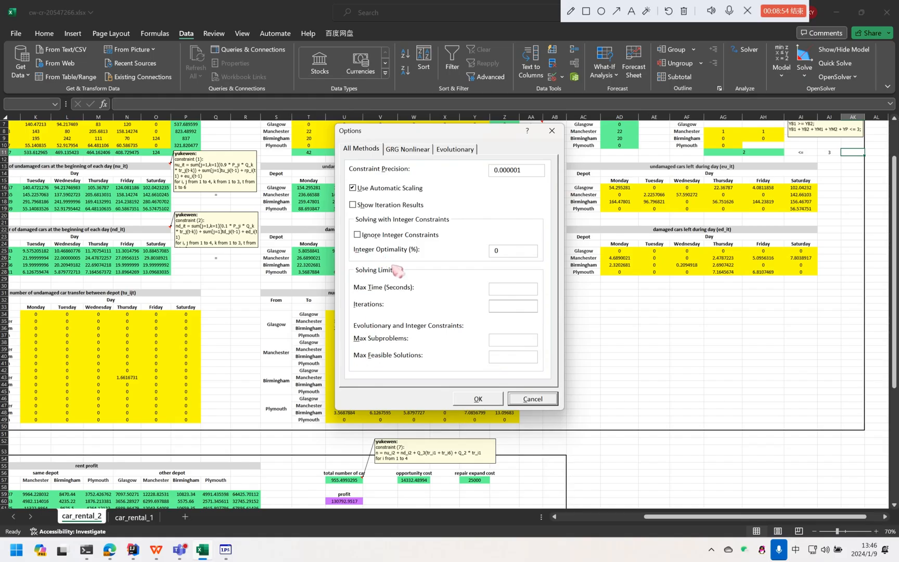
left_click(533, 399)
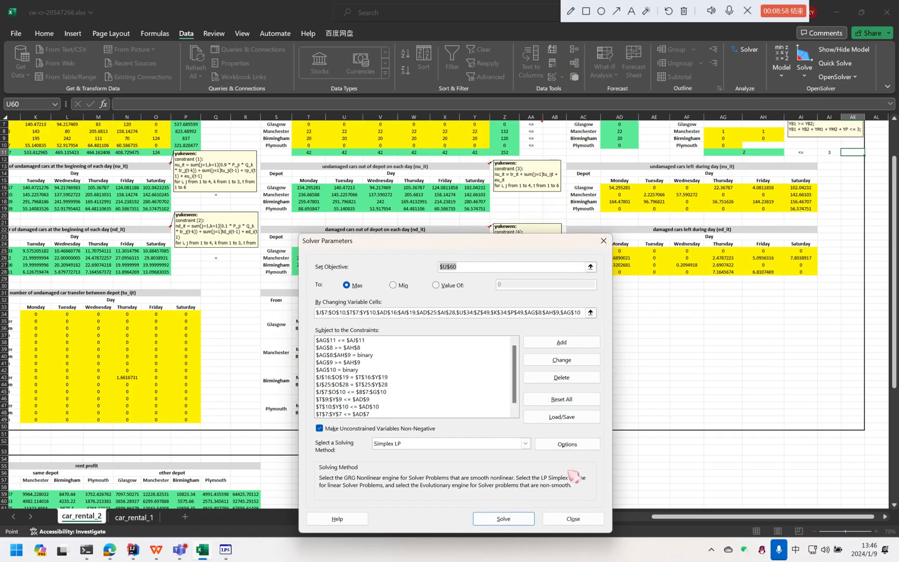
left_click(585, 518)
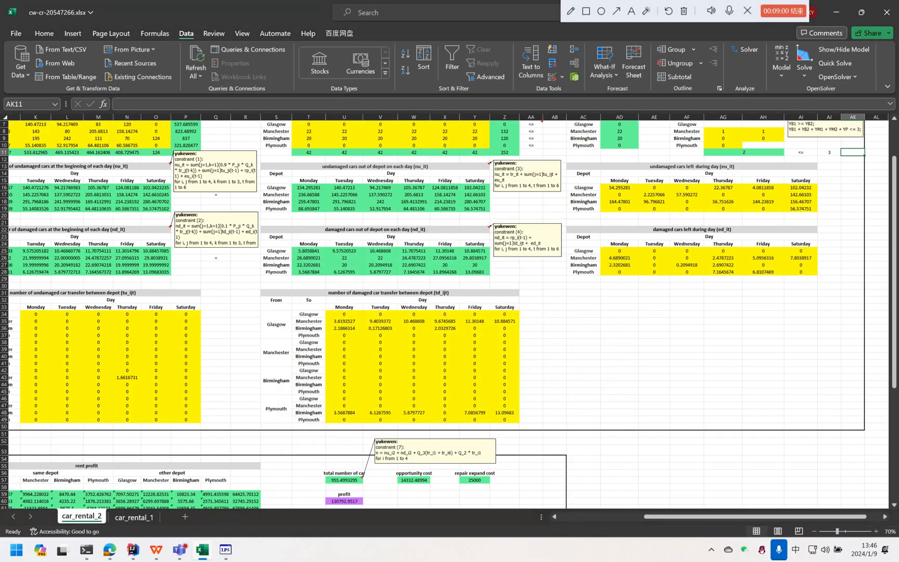
- Review the OpenSolver model's objective cell, maximise setting, variable cells and constraints, and close it without saving
left_click(786, 61)
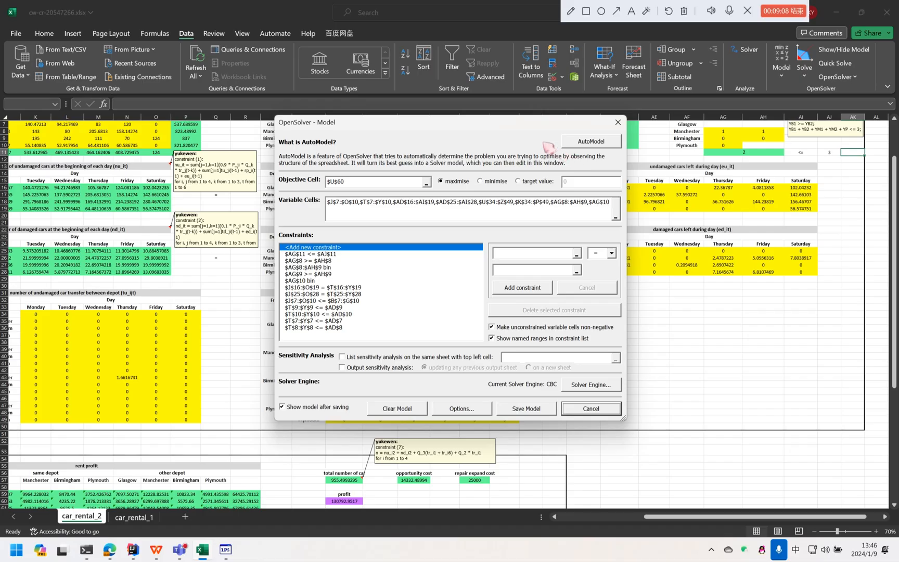
left_click(448, 185)
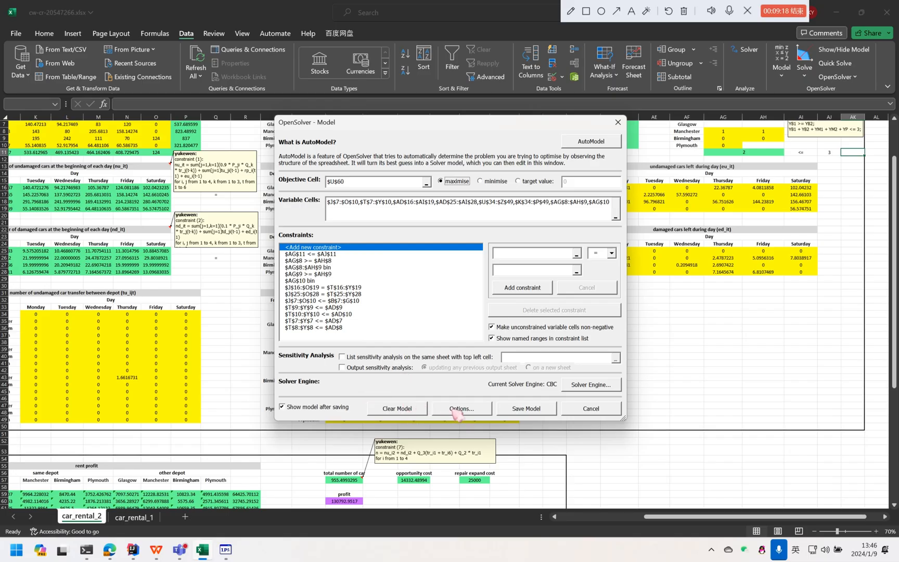
left_click(602, 410)
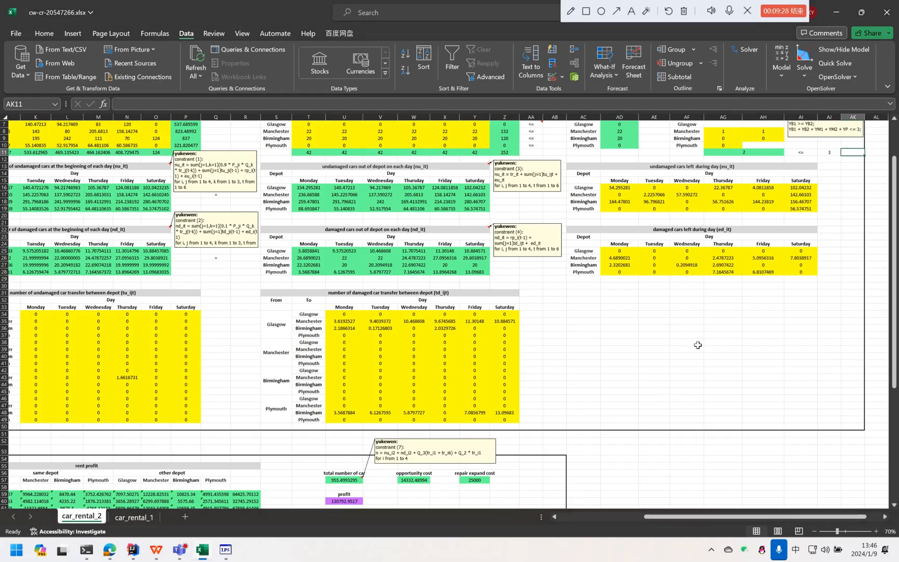
- Solve the car rental 2 model with OpenSolver and view the resulting profit and total number of cars
scroll(698, 345, "up", 2)
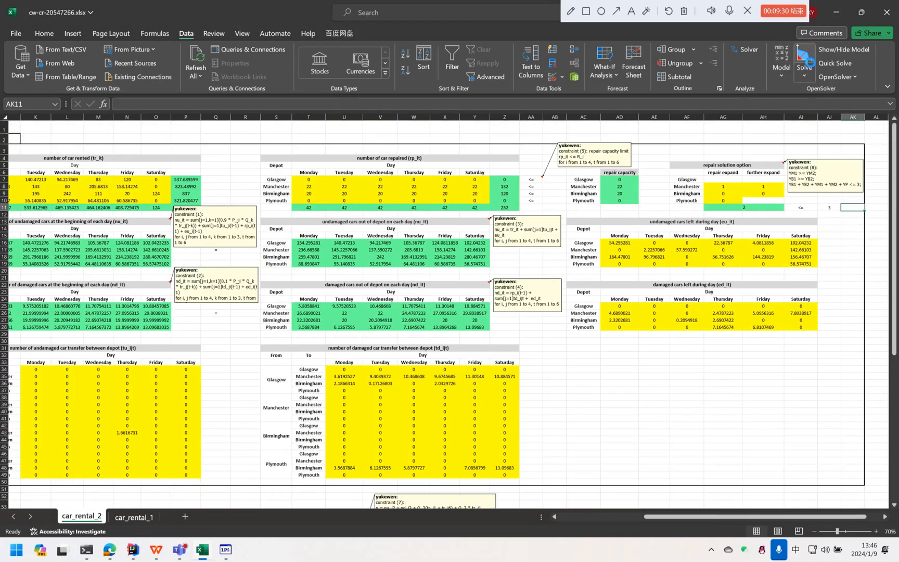
left_click(804, 60)
scroll(563, 309, "down", 4)
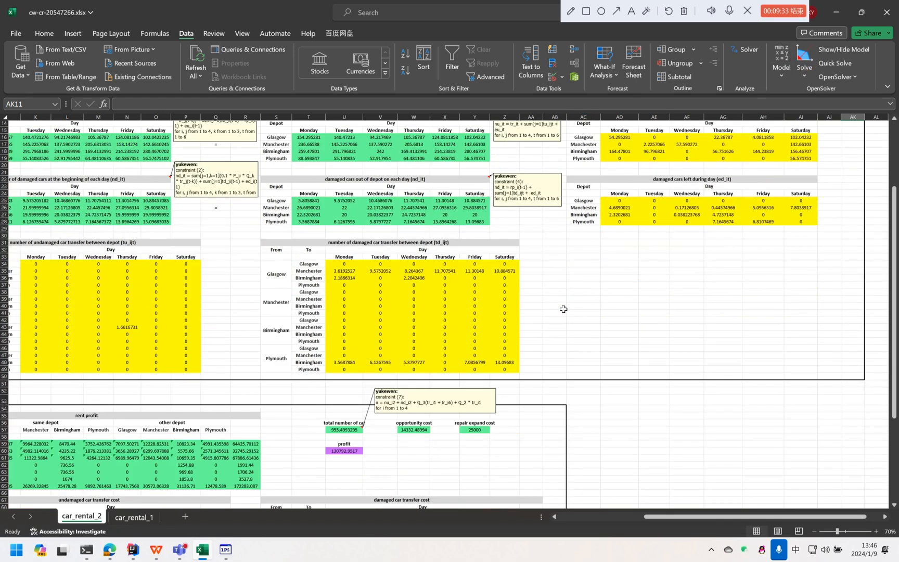
- Inspect the formulas behind the total number of cars in U57 and the profit in U60
scroll(562, 309, "down", 4)
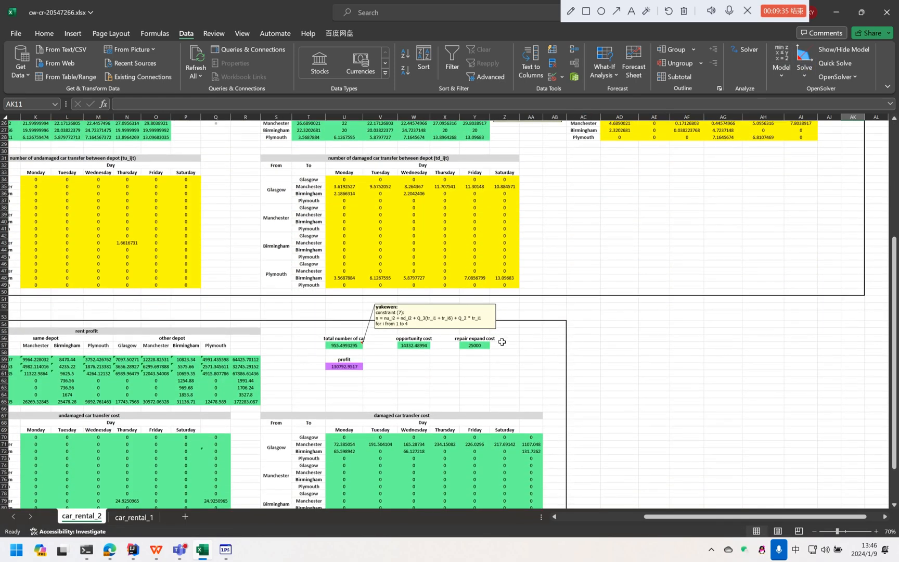
left_click(346, 348)
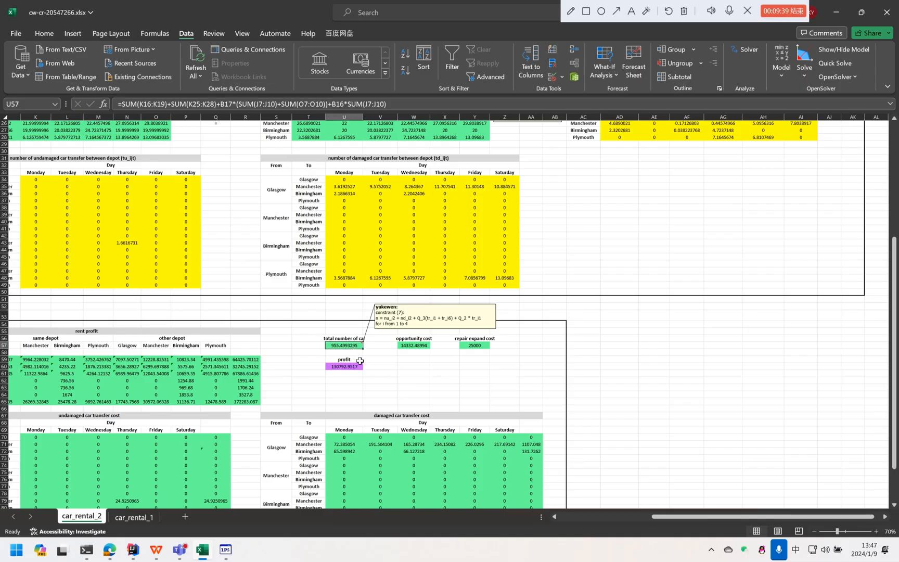
left_click(345, 368)
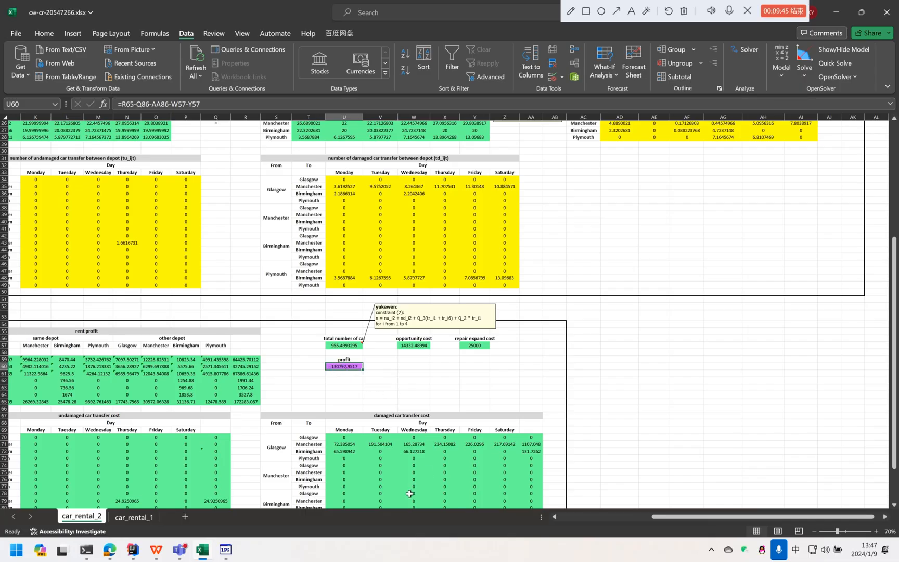
left_click(465, 377)
- Switch to LPSolve IDE, maximise its window and review the full objective function of cw-cr-20547266.lp
left_click(225, 549)
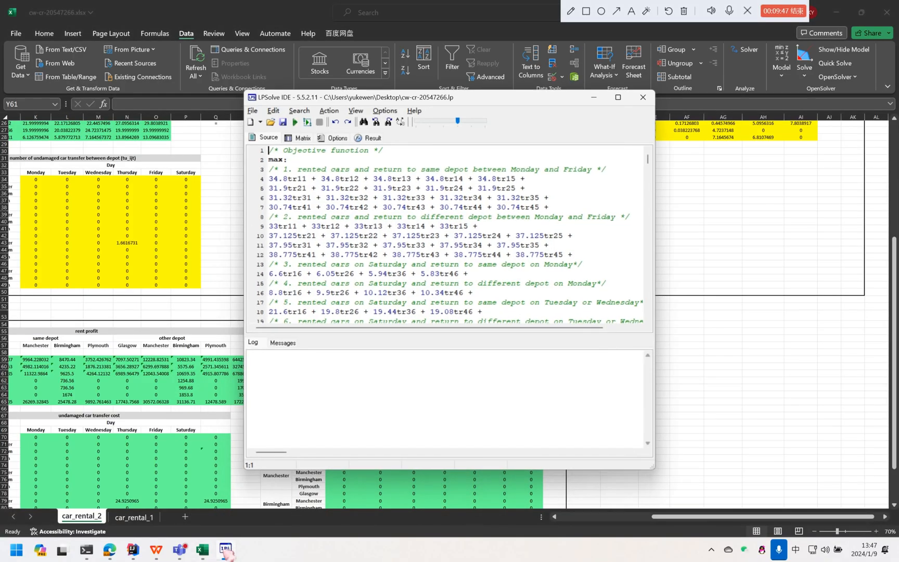
left_click(618, 97)
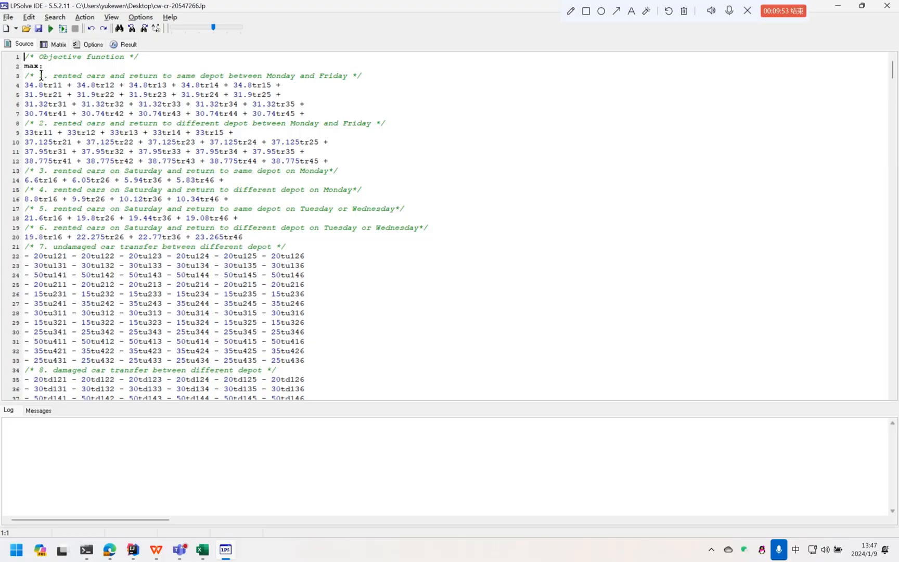
left_click_drag(31, 82, 278, 333)
scroll(209, 202, "down", 7)
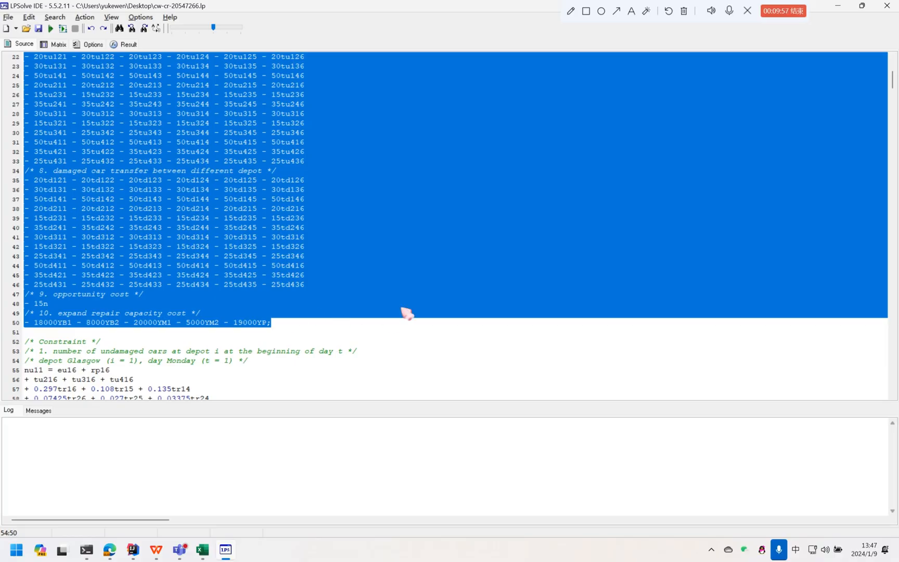
left_click(371, 238)
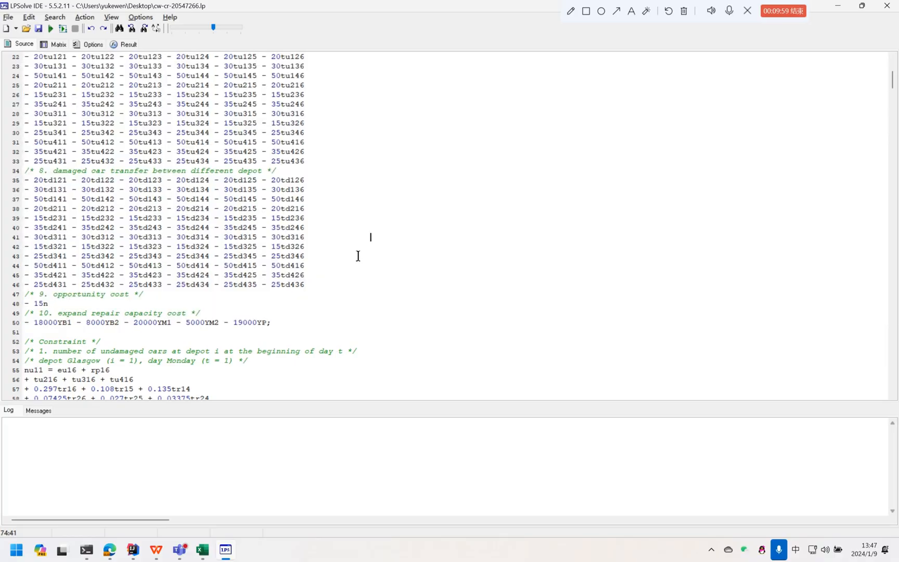
scroll(359, 252, "up", 7)
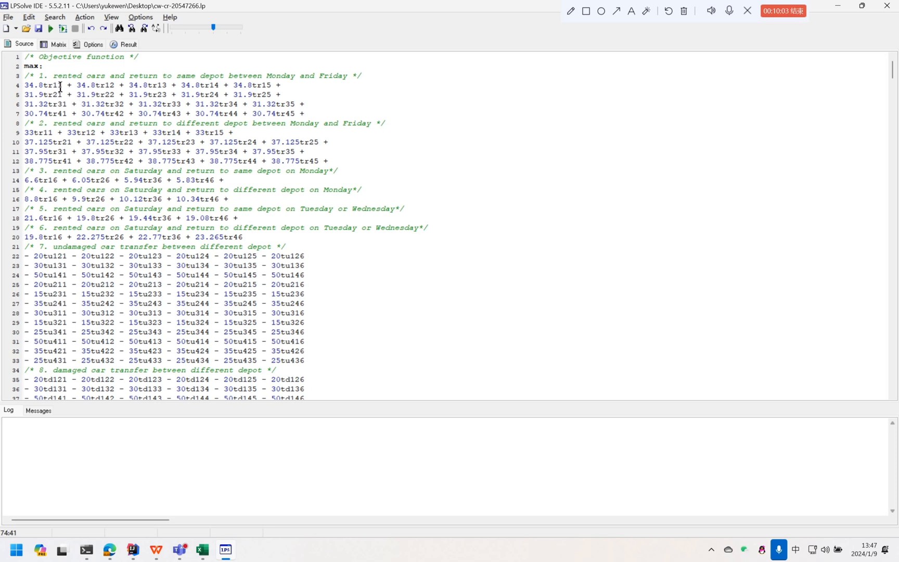
- Examine the objective terms for cars rented Monday to Friday and on Saturday, by return depot
left_click_drag(52, 76, 364, 77)
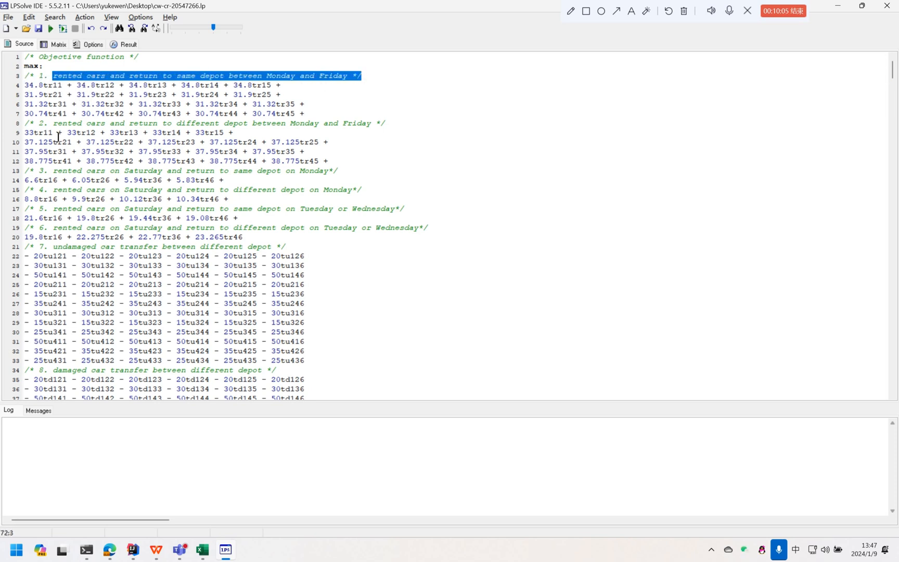
left_click_drag(52, 124, 389, 125)
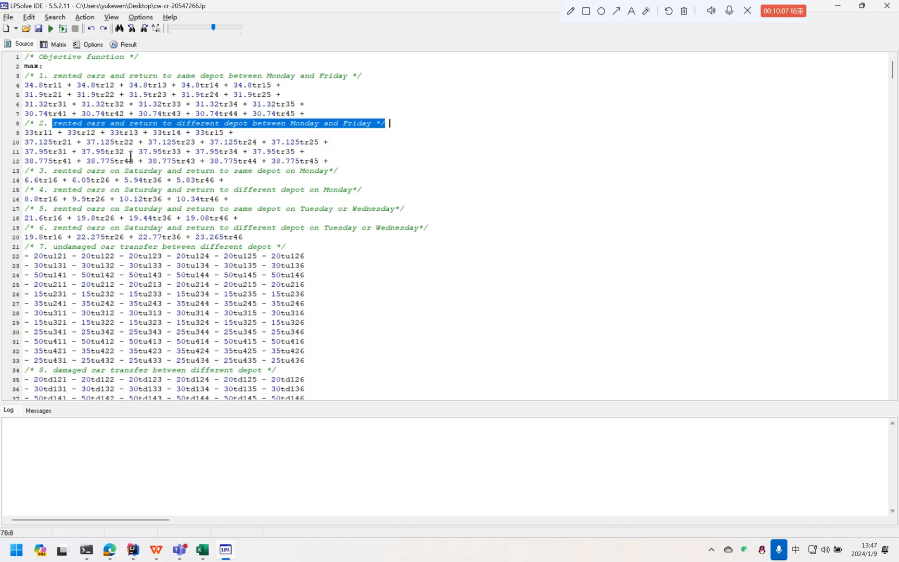
left_click_drag(53, 172, 347, 185)
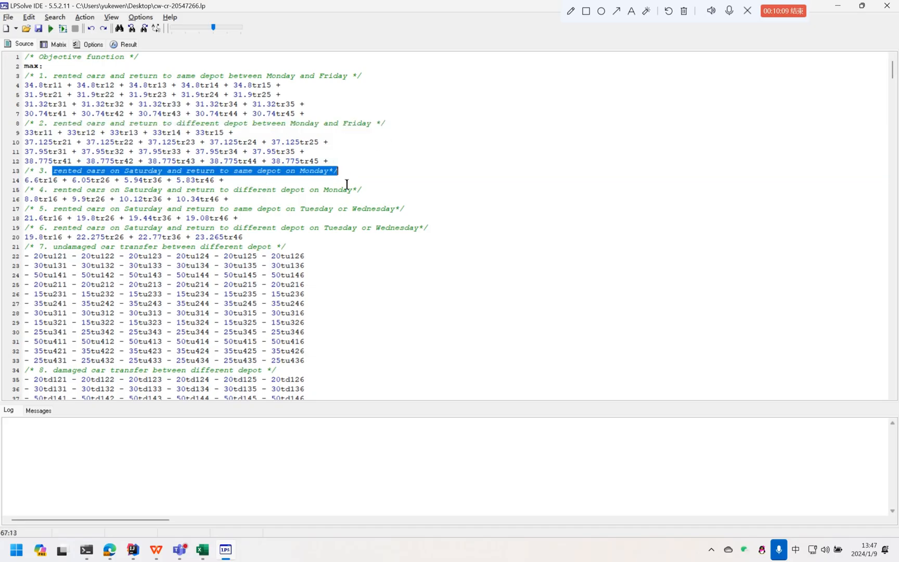
left_click(363, 282)
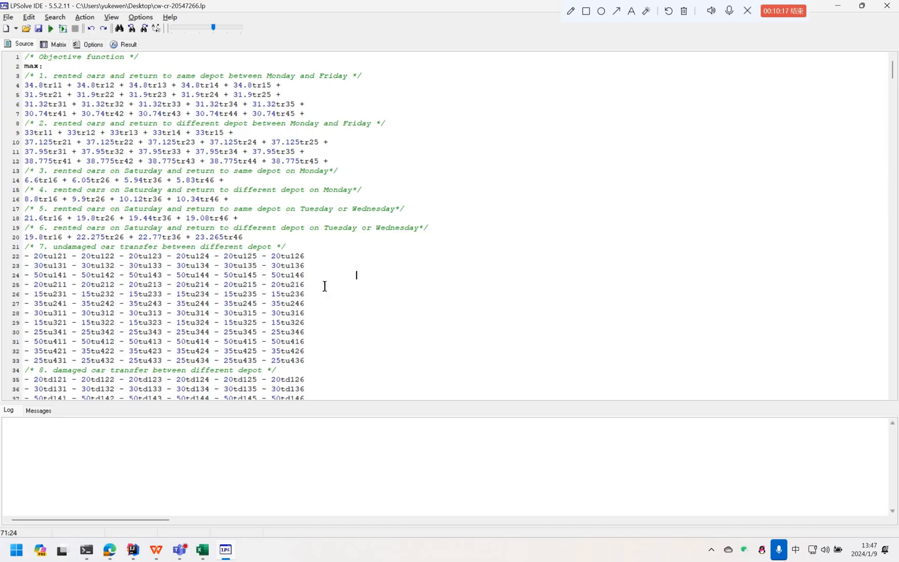
- Review constraint 1 on undamaged cars and constraint 2 on damaged cars at the beginning of each day
scroll(399, 235, "down", 13)
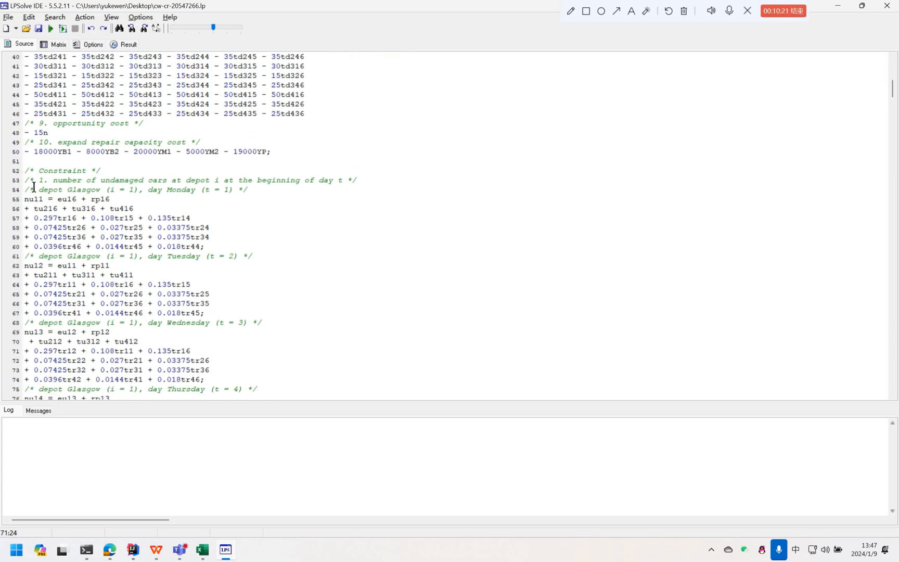
left_click_drag(24, 181, 368, 186)
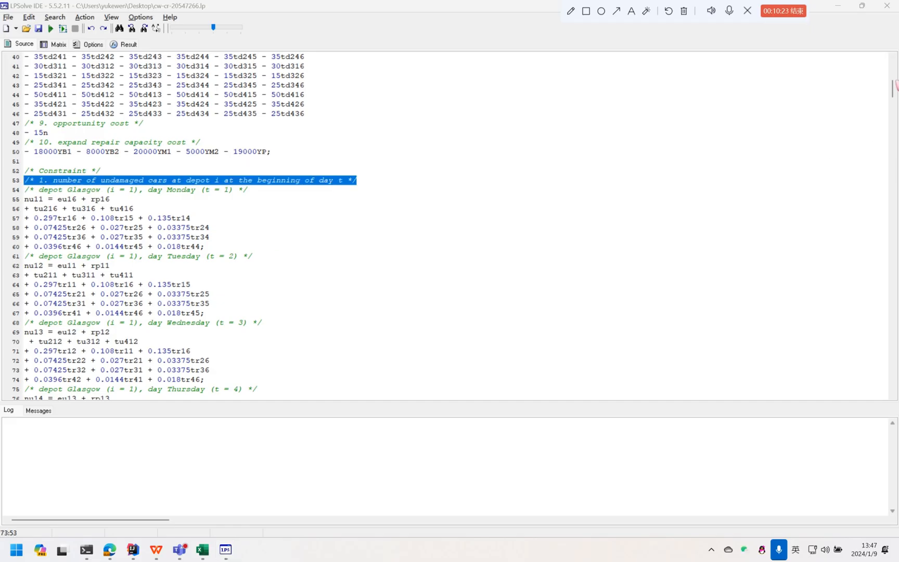
left_click_drag(893, 88, 879, 174)
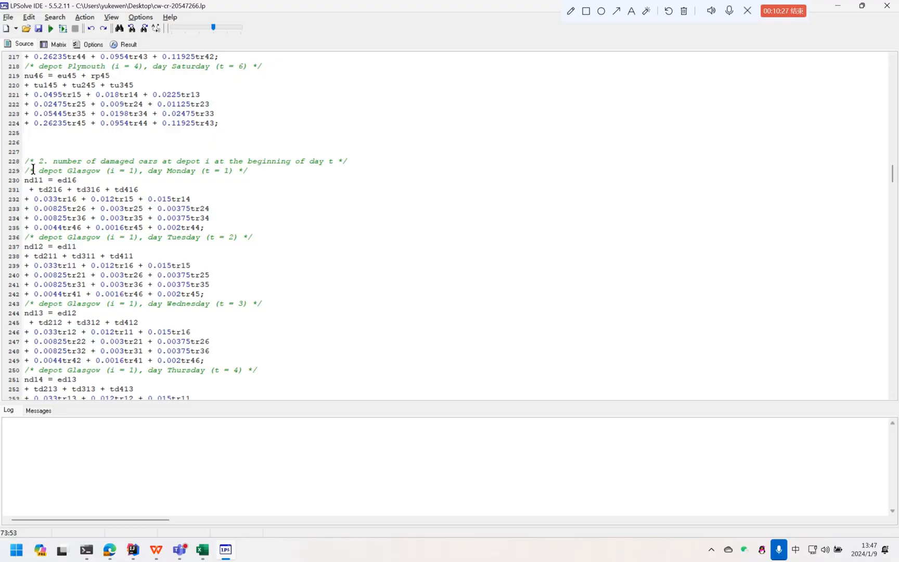
left_click_drag(25, 162, 353, 169)
scroll(329, 276, "down", 6)
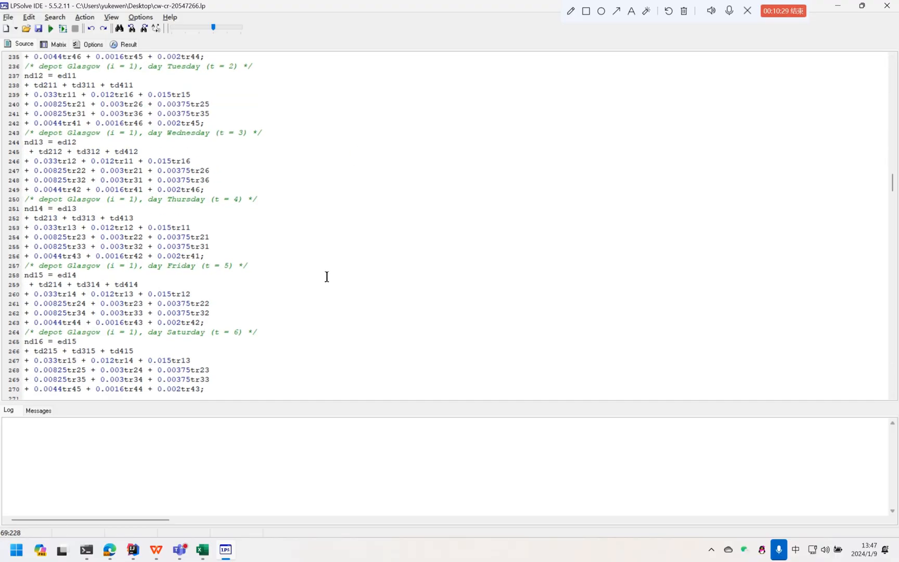
- Read through the remaining damaged-car equations for each depot and on into constraint 3 on the change of undamaged cars
left_click(329, 277)
scroll(346, 471, "down", 20)
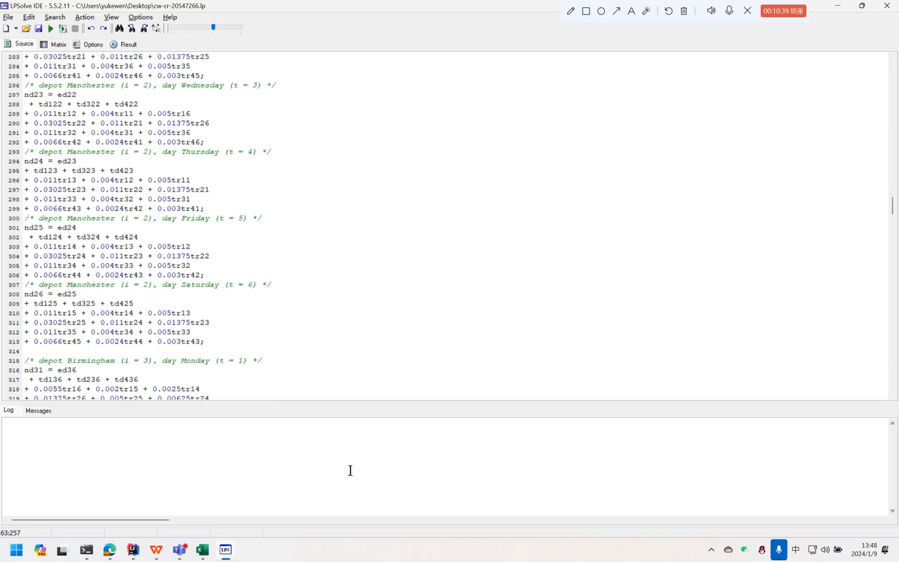
scroll(353, 476, "down", 18)
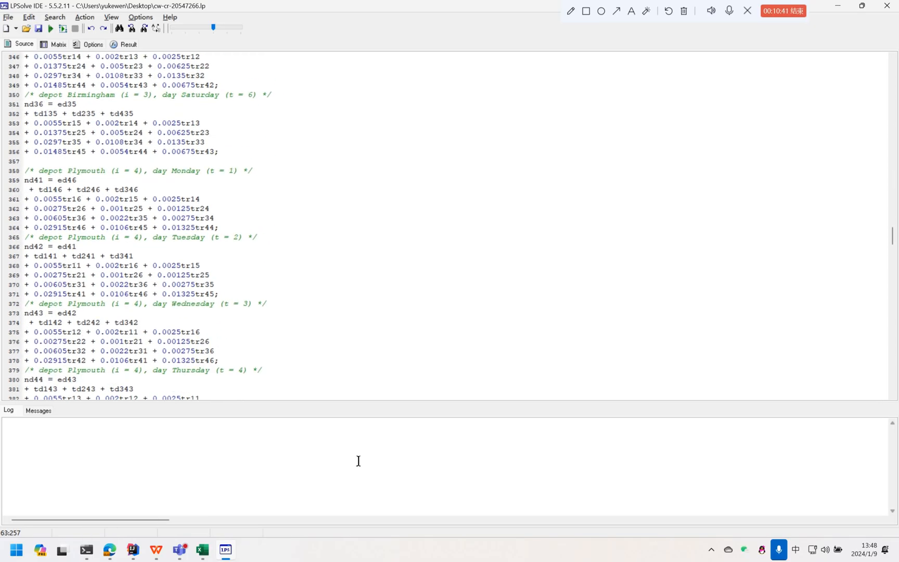
scroll(358, 458, "down", 7)
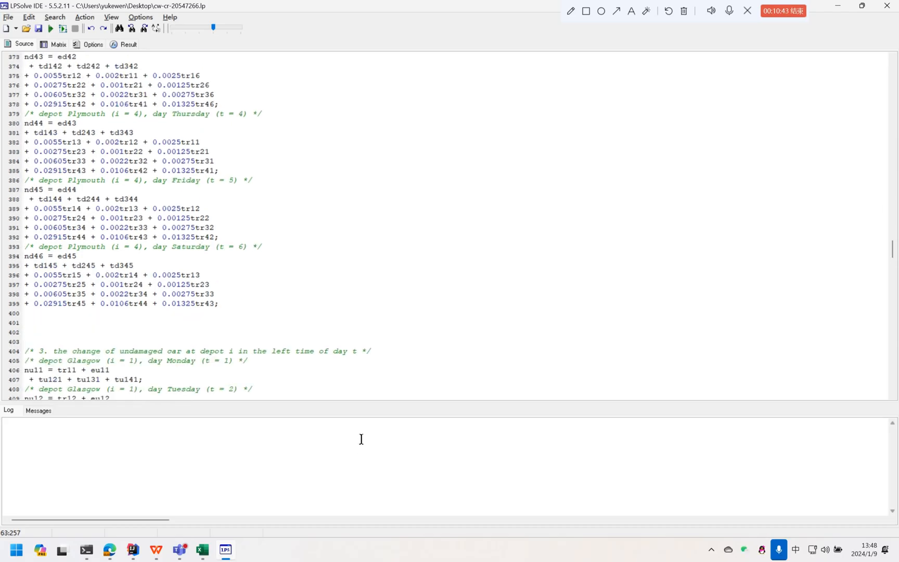
scroll(359, 442, "down", 20)
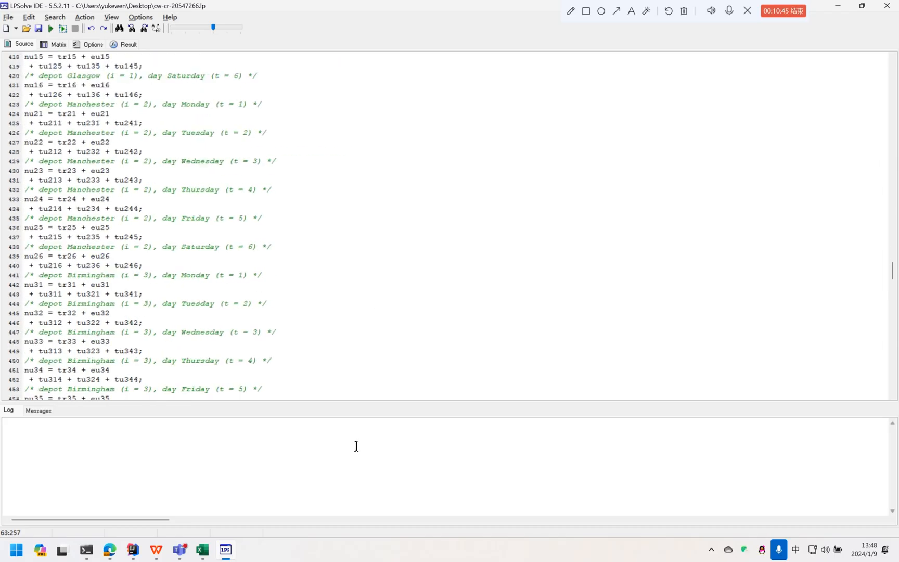
- Solve the LP model and show its objective results with the result column widened and sorted in descending order
left_click(50, 29)
left_click(128, 44)
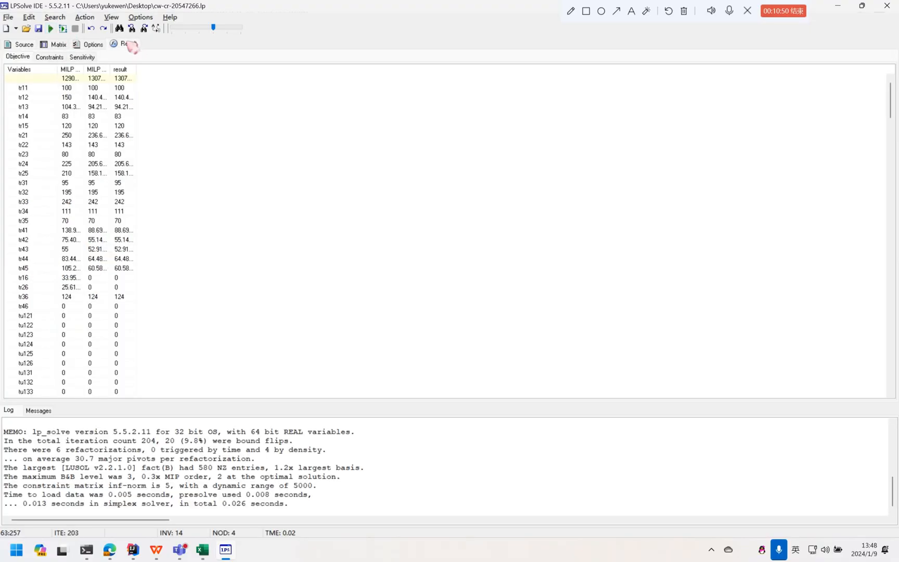
left_click_drag(144, 77, 186, 76)
left_click(148, 70)
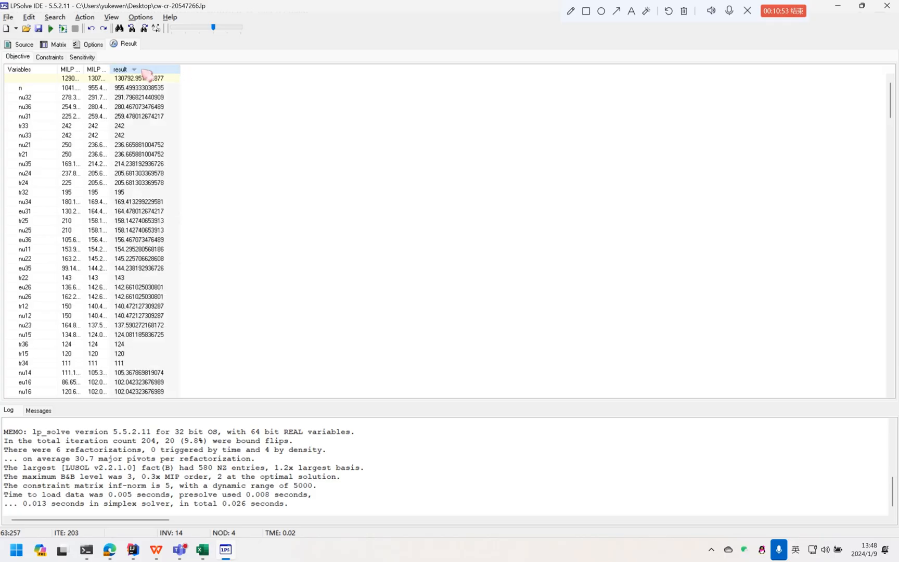
- Shrink the LPSolve window and place it beside the spreadsheet's profit cells to compare the result for n with the total number of cars
left_click(861, 6)
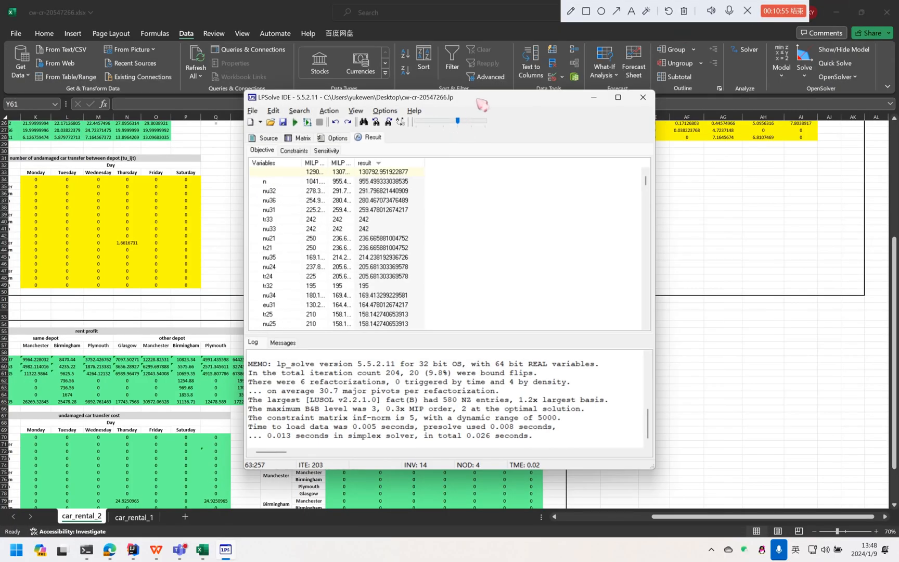
left_click_drag(486, 103, 748, 252)
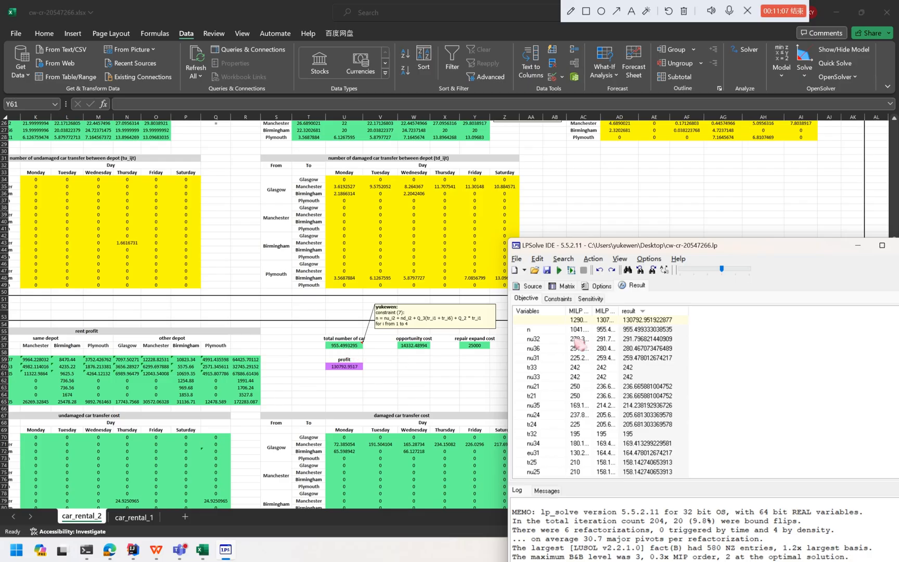
left_click(631, 332)
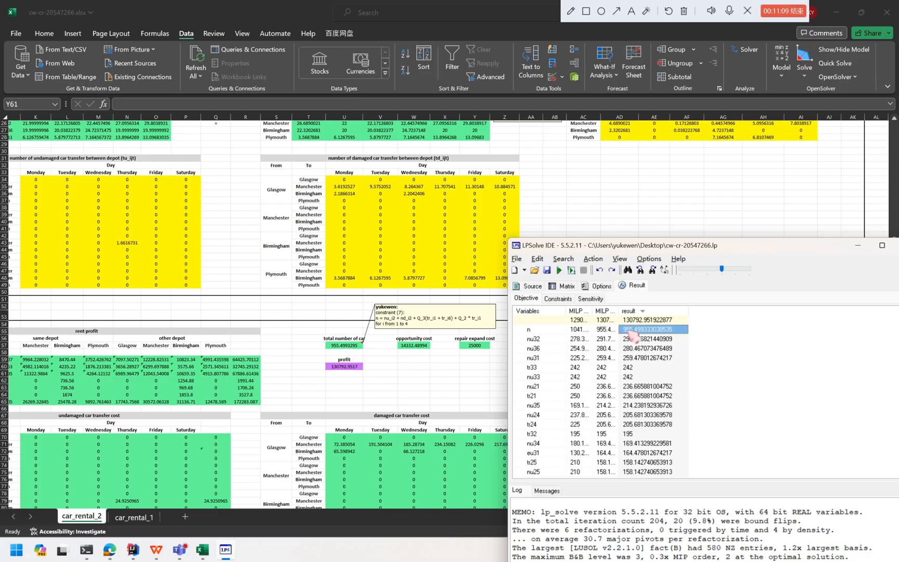